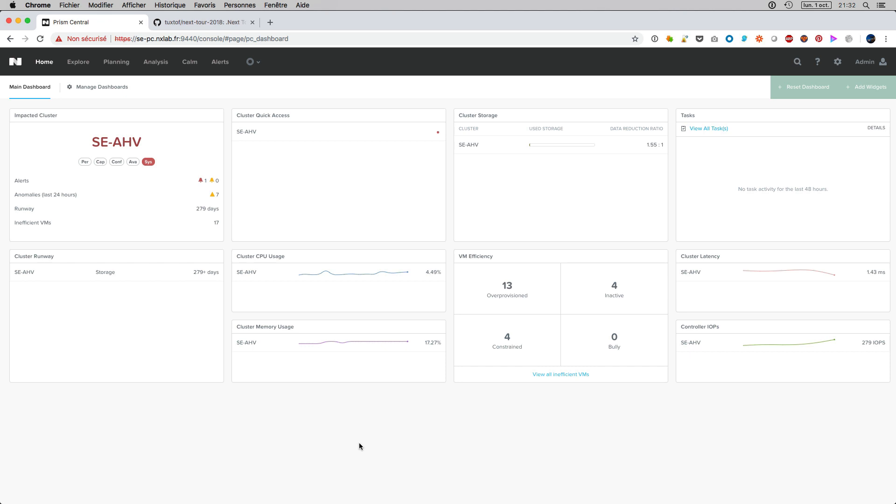
- Open the web-advanced blueprint in Calm and examine the MYSQL service's VM configuration, from cloud and image through network and connection
click(190, 62)
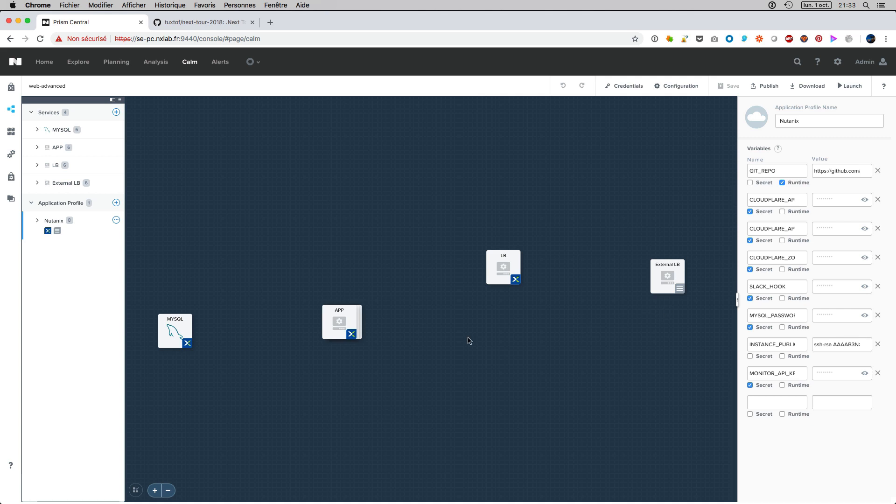
click(170, 327)
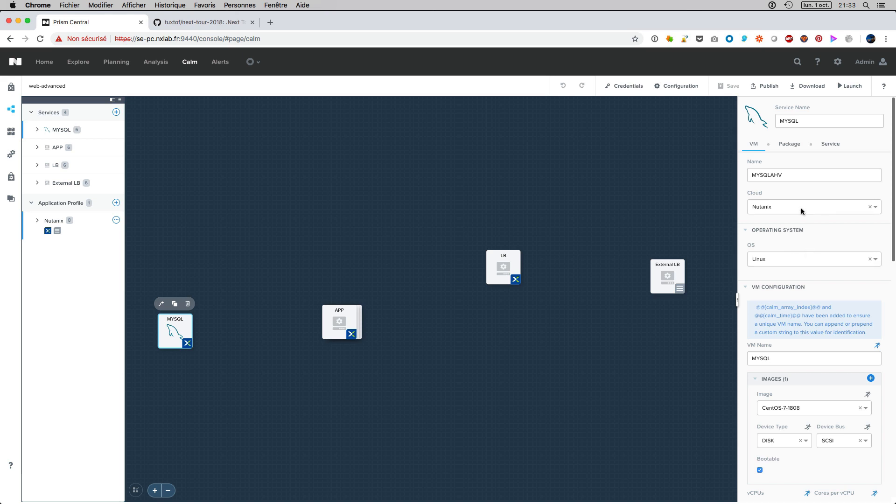
scroll(780, 343, down, 3)
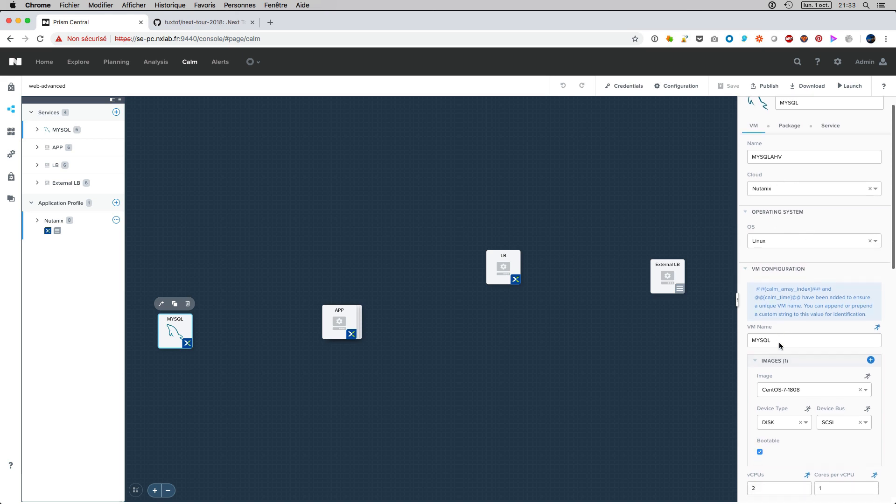
scroll(780, 345, down, 4)
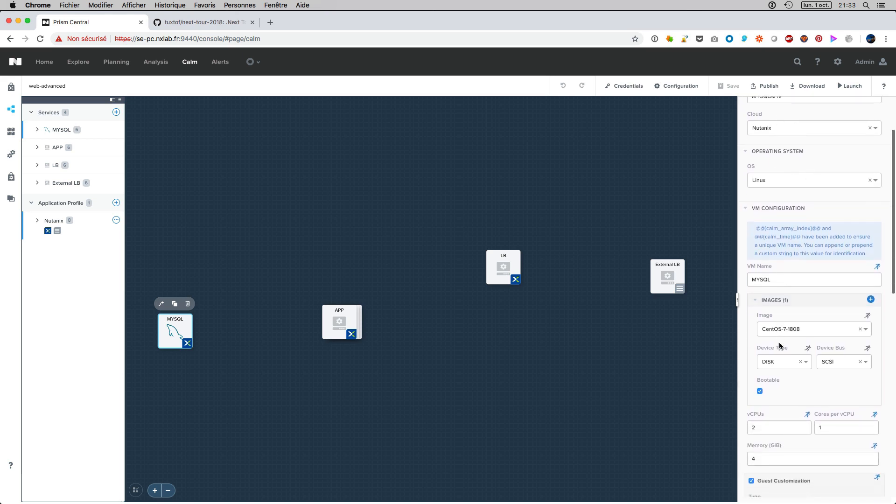
scroll(780, 346, down, 2)
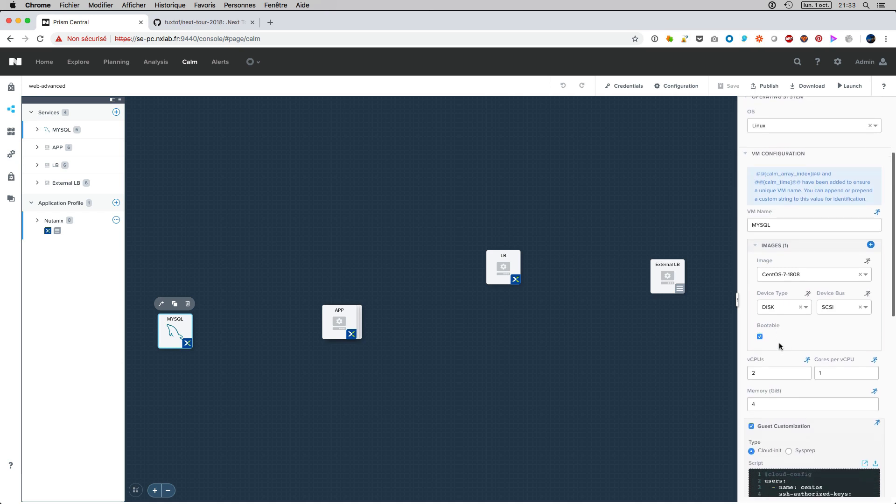
scroll(779, 346, down, 1)
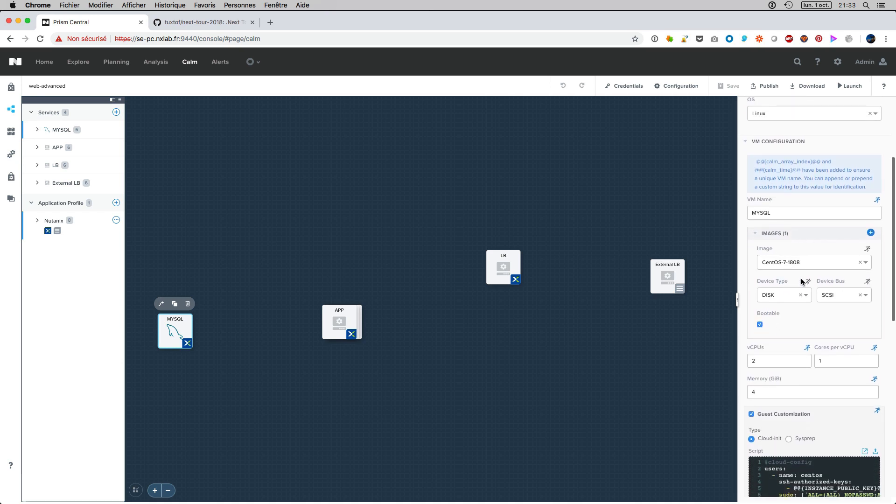
scroll(791, 323, down, 1)
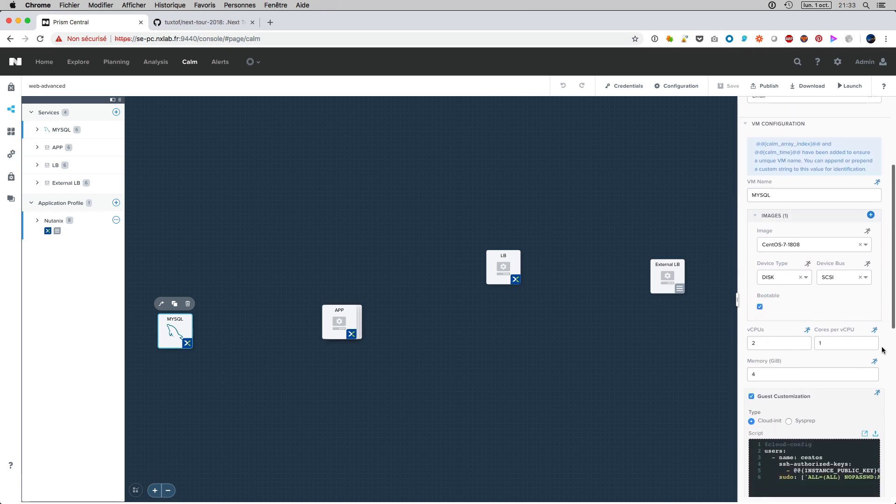
scroll(796, 376, down, 4)
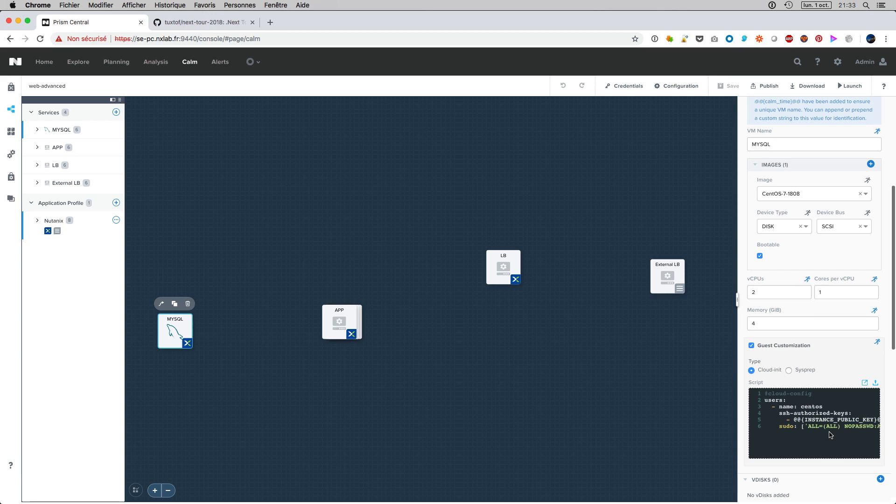
scroll(831, 434, down, 10)
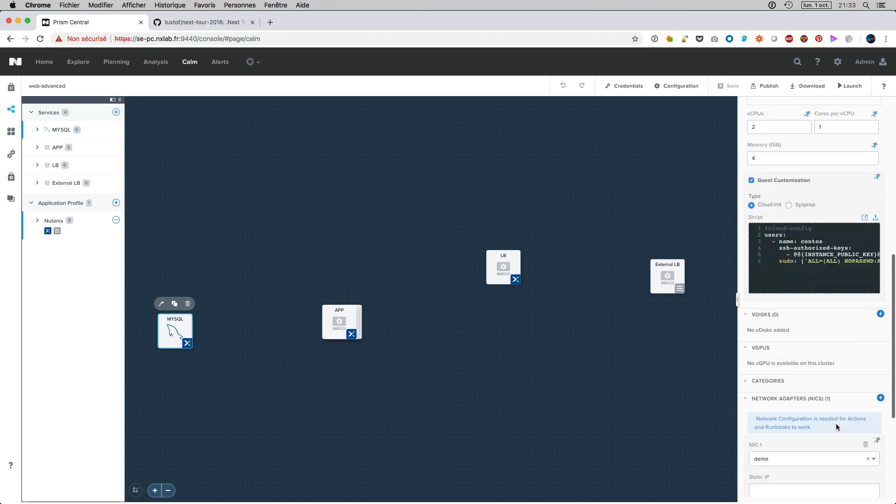
scroll(797, 439, down, 10)
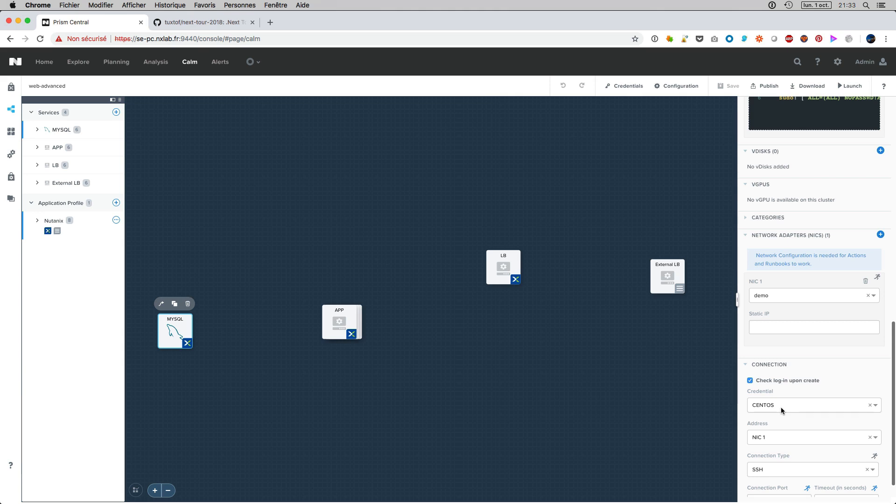
- Examine the details of the blueprint's CENTOS and traefik credentials, and return to the blueprint canvas
click(622, 87)
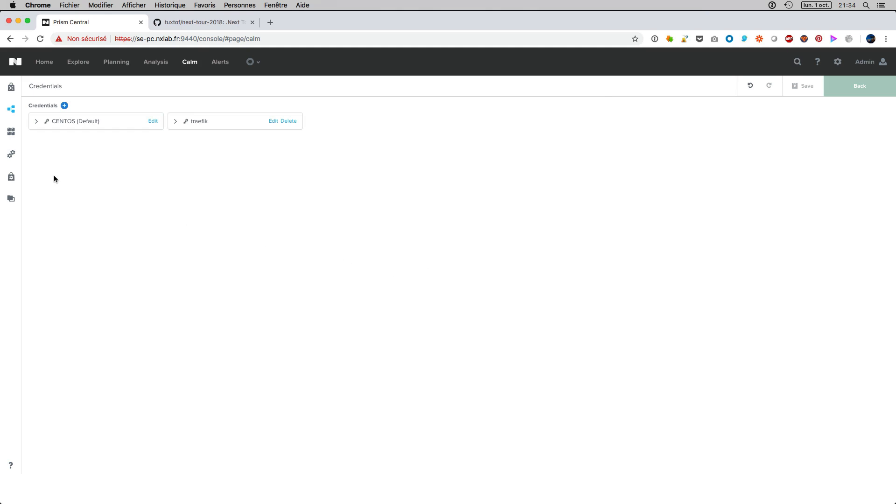
click(36, 123)
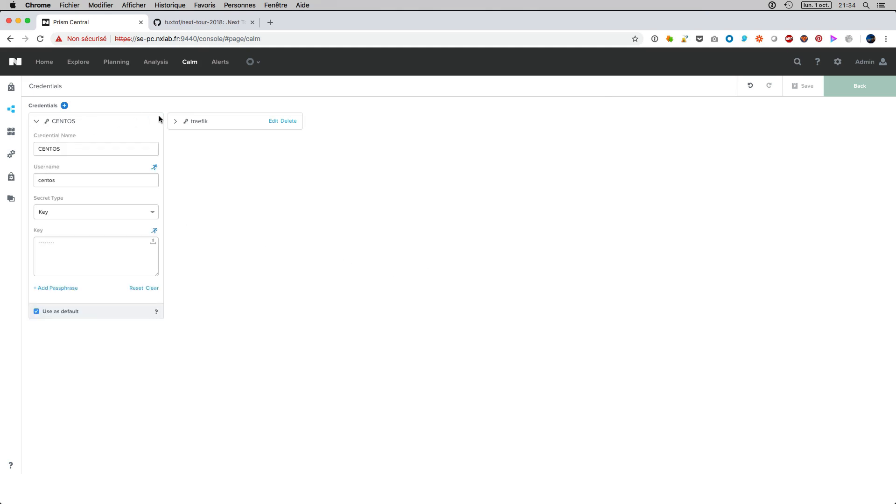
click(175, 120)
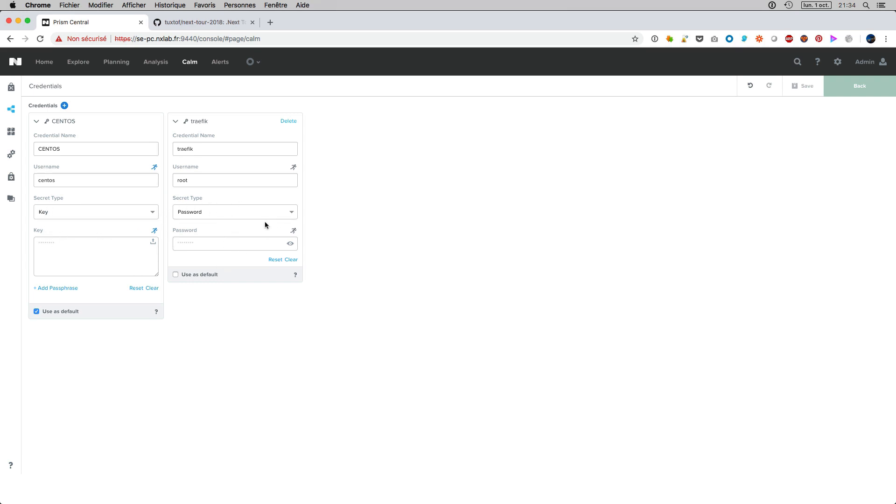
click(865, 90)
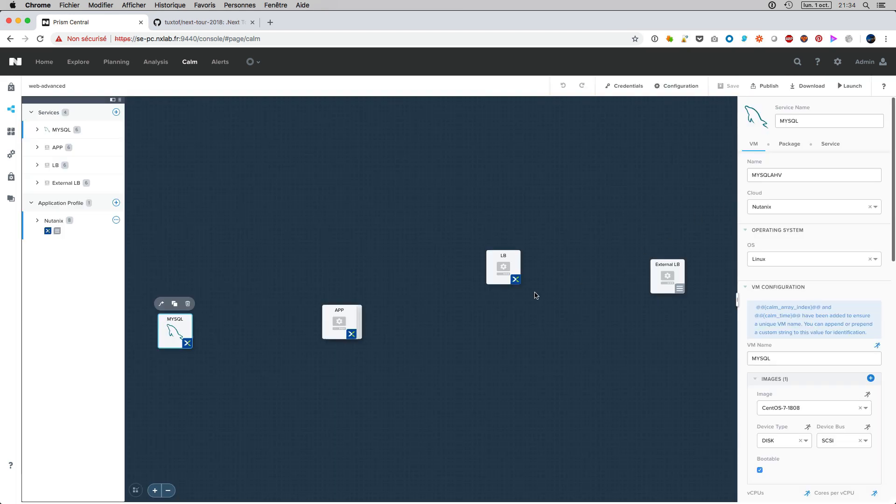
- Examine the APP service's replica settings and its VM configuration, including image, guest customization and disks
click(341, 322)
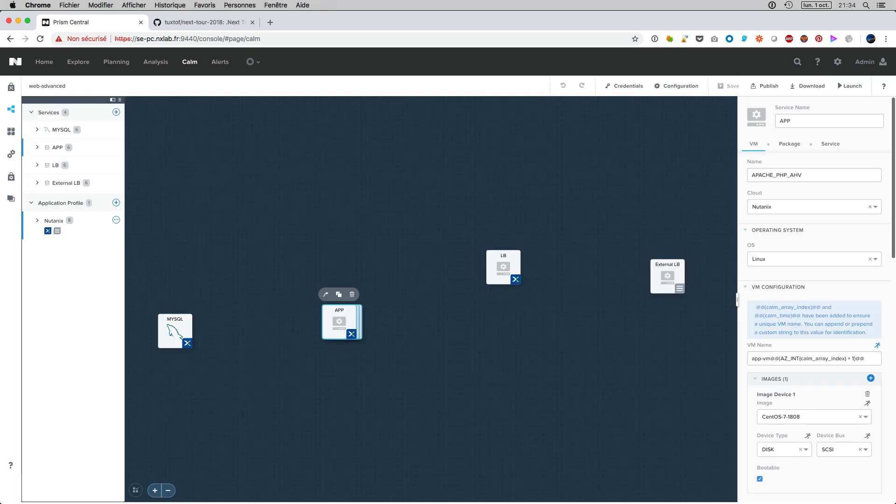
click(834, 144)
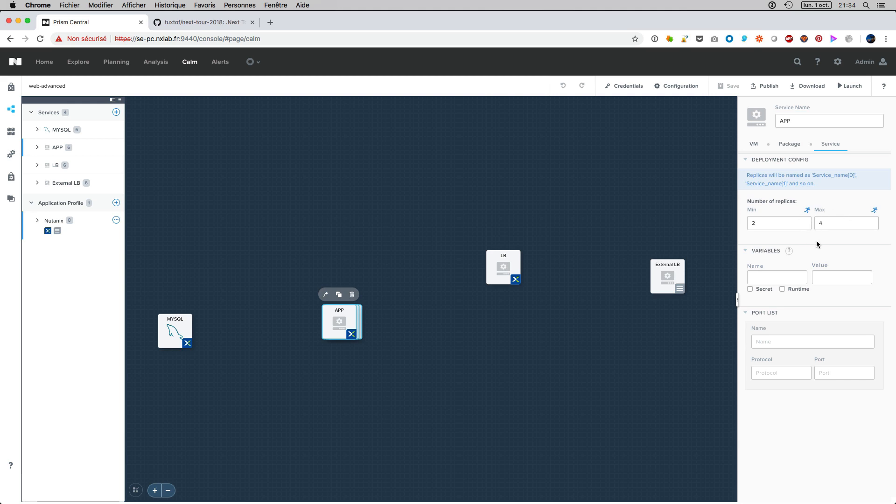
click(753, 144)
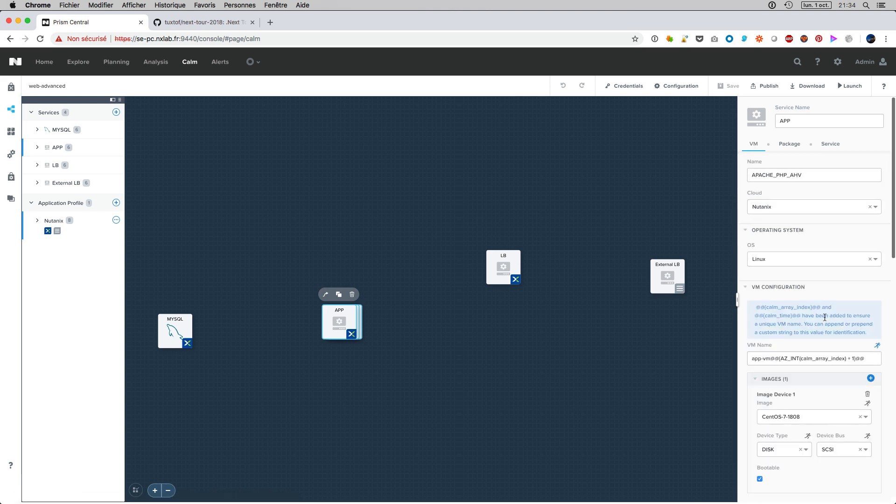
scroll(825, 317, down, 5)
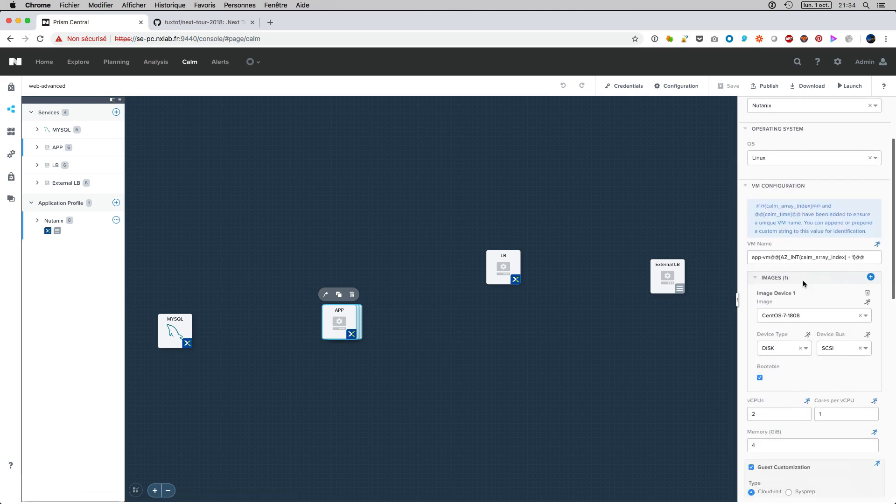
scroll(826, 348, down, 9)
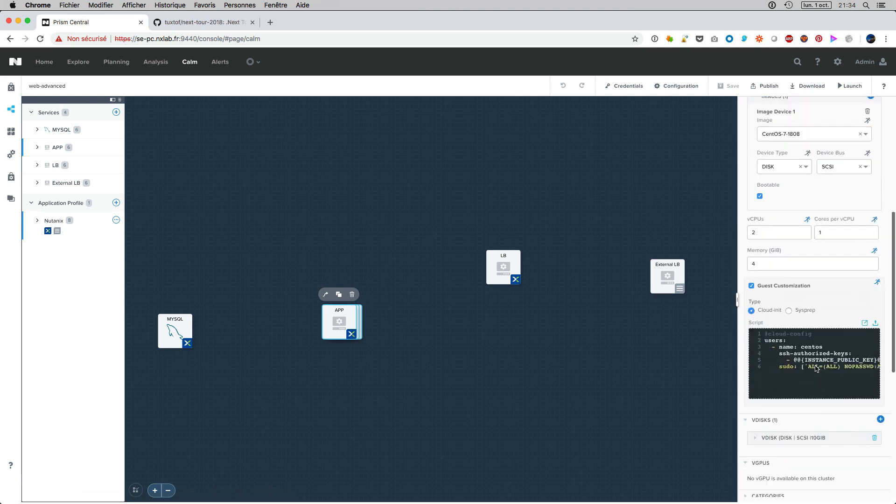
- Examine the VM configuration of the LB service and the existing-machine settings of the External LB service
click(503, 262)
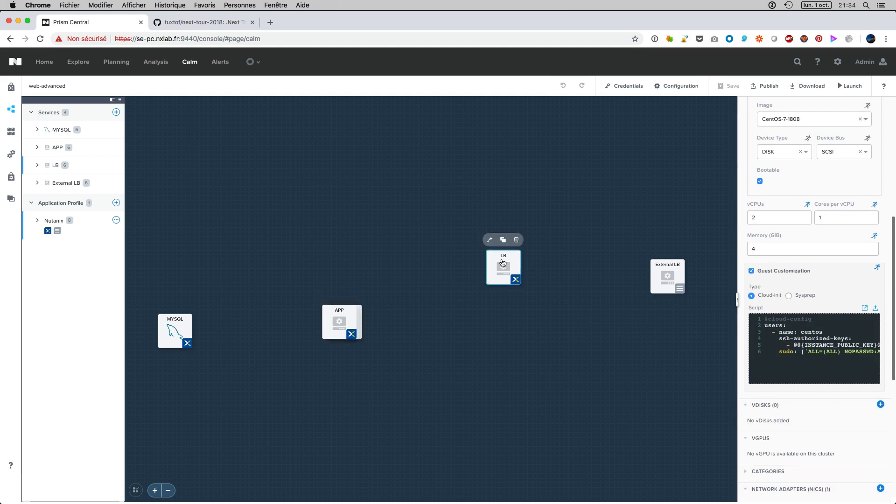
scroll(825, 277, up, 5)
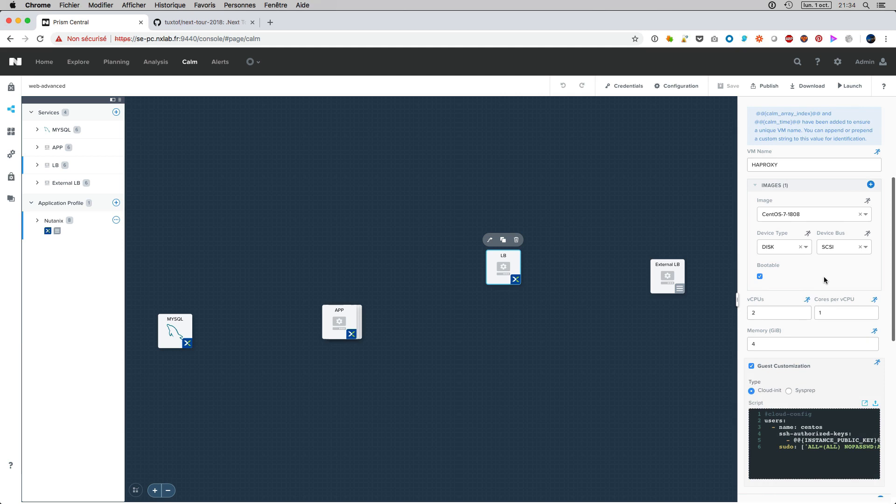
scroll(825, 276, up, 6)
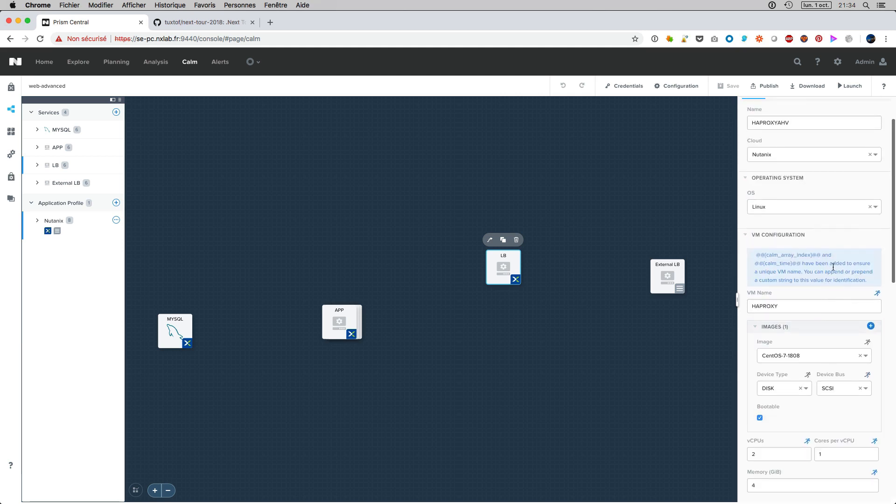
click(670, 274)
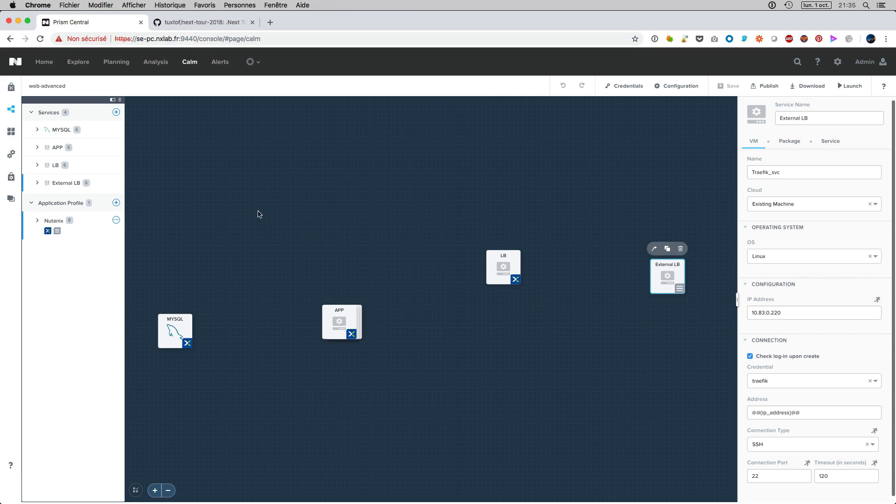
- Examine the MYSQL service's package install script in the enlarged editor, and the variables of the Nutanix application profile
click(174, 333)
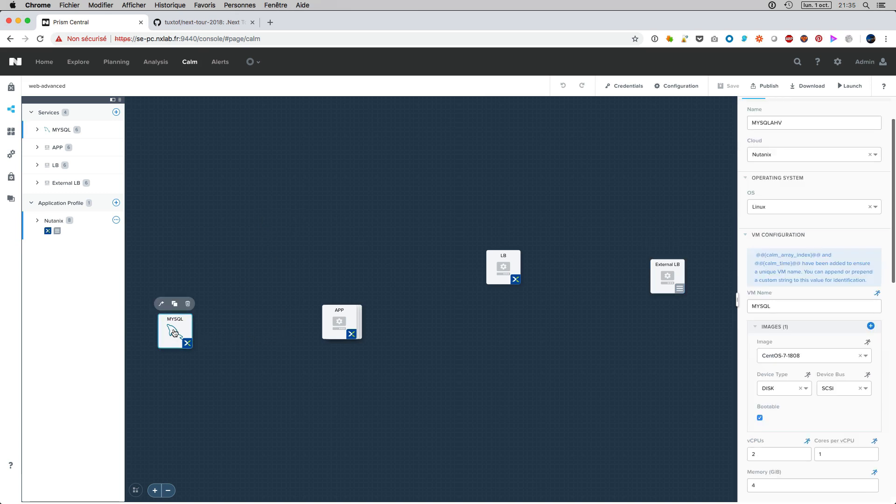
click(38, 130)
click(68, 160)
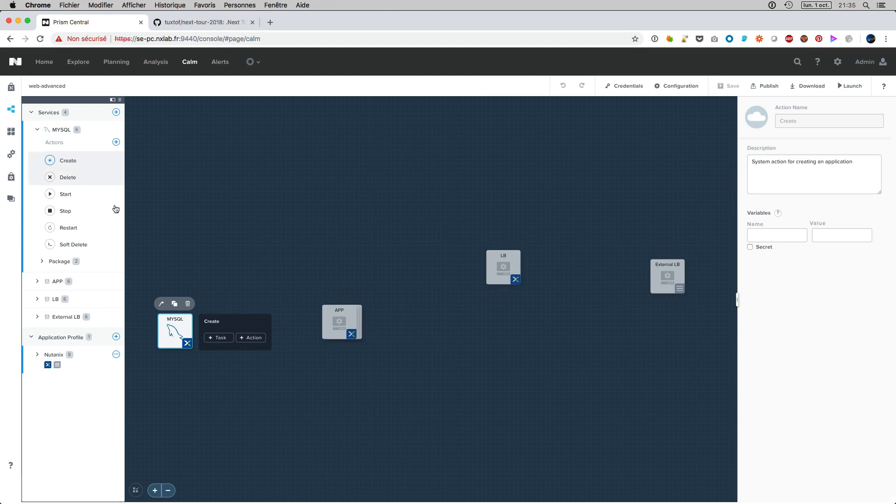
click(42, 261)
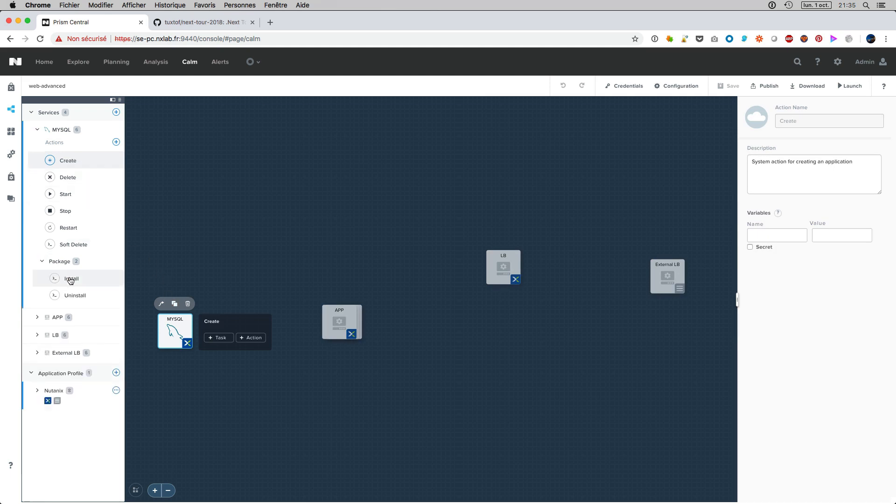
click(77, 282)
click(236, 336)
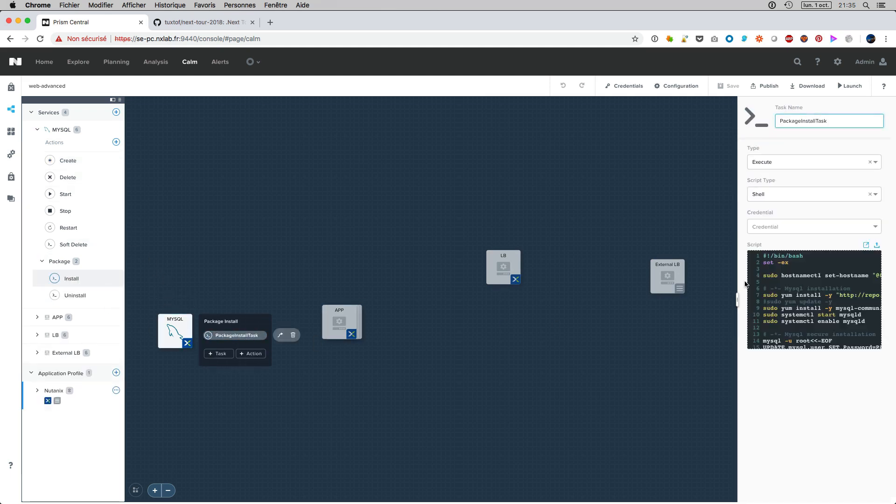
click(867, 245)
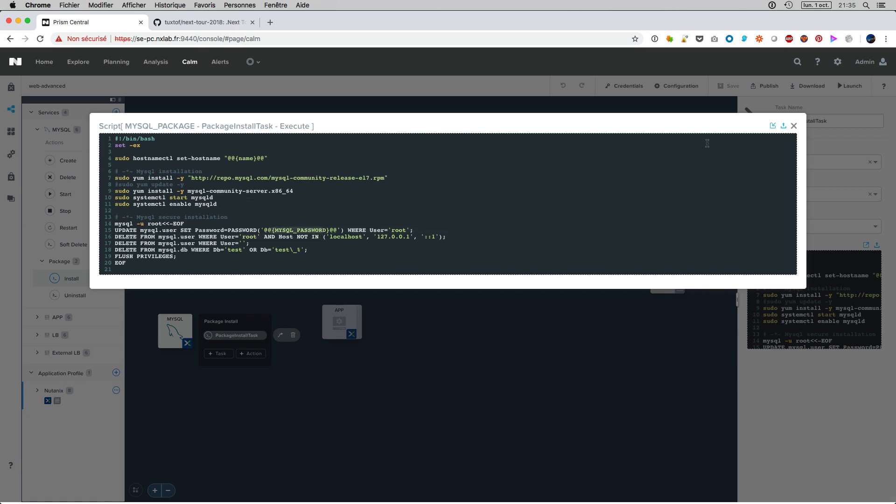
click(793, 126)
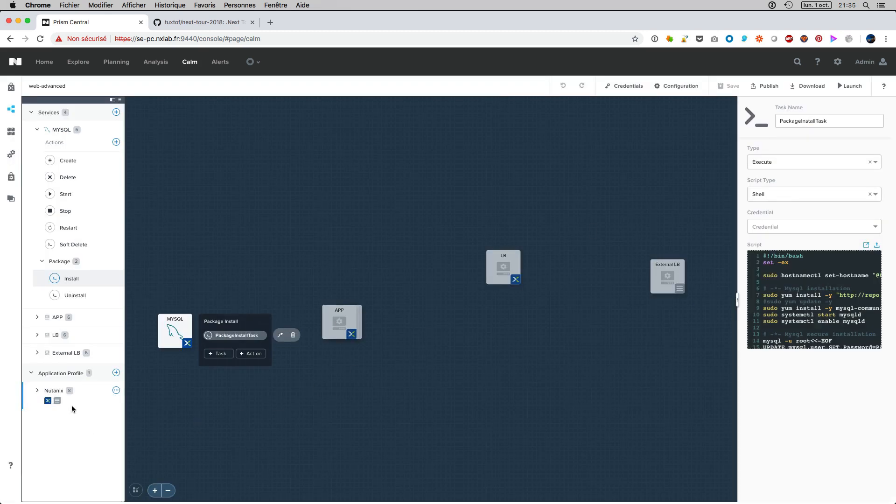
click(53, 396)
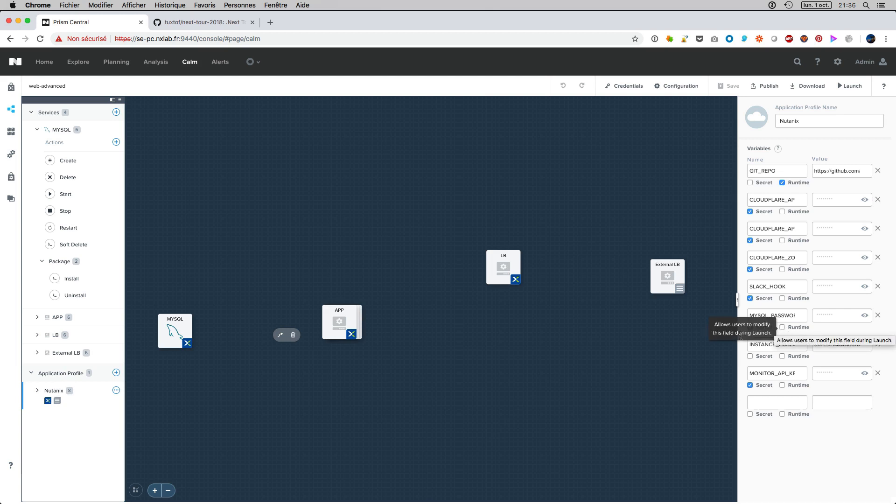
- Examine the APP service's package install script in the enlarged editor, highlighting the calm_application_name macro, and return to the blueprint canvas
click(344, 319)
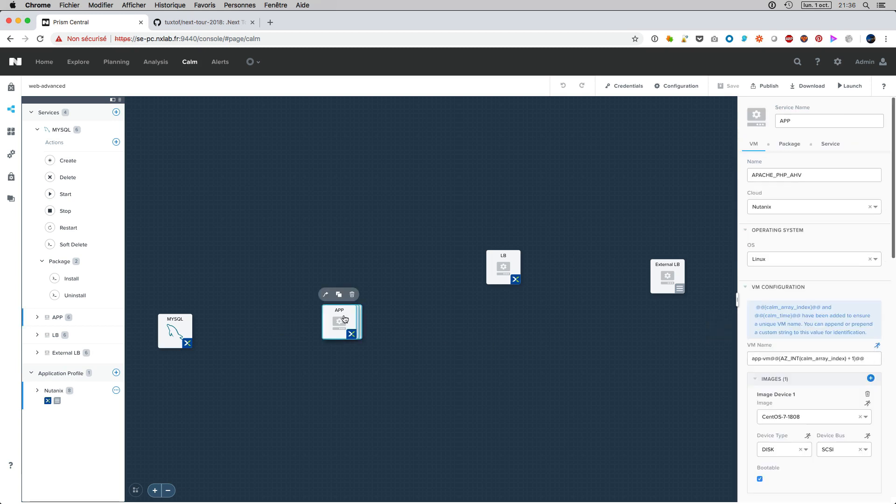
click(37, 131)
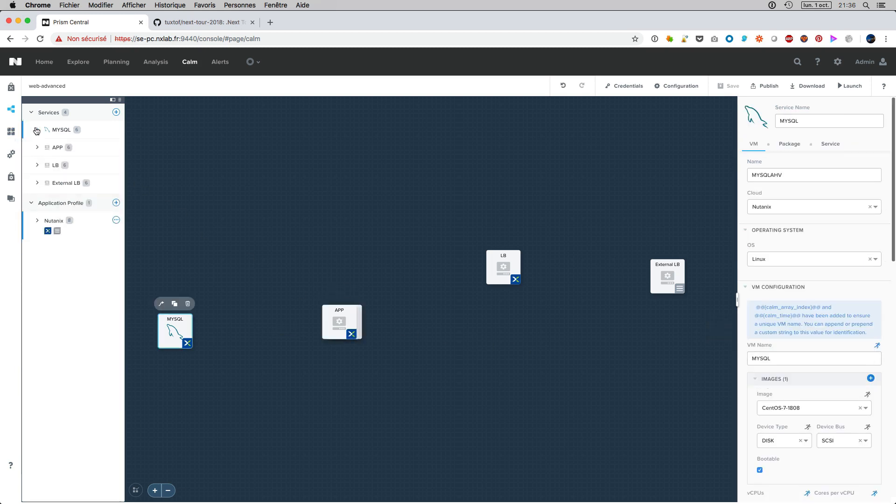
click(37, 148)
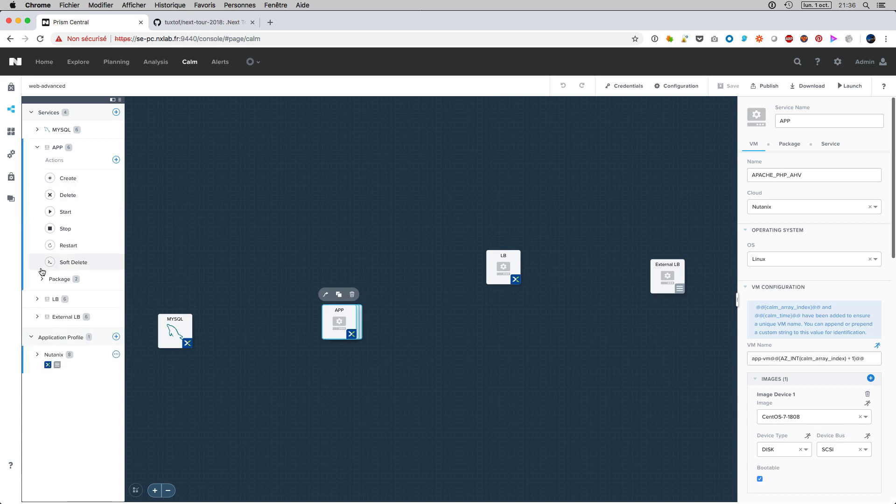
click(42, 279)
click(71, 299)
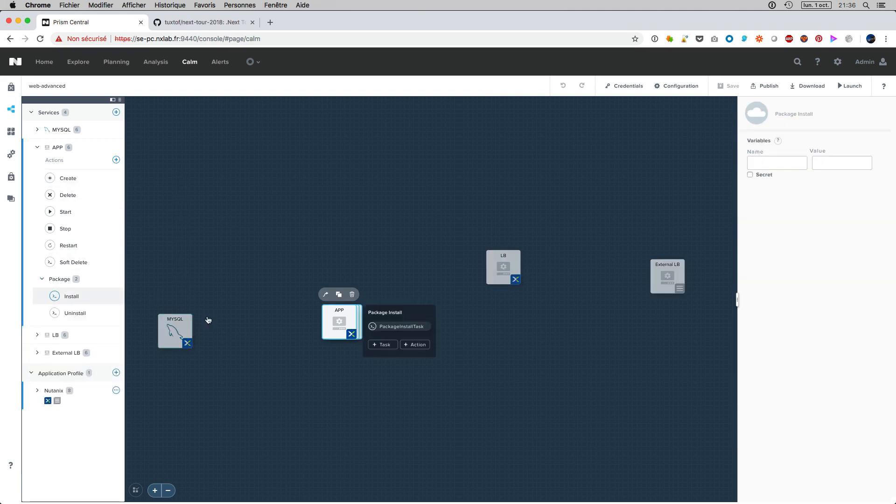
click(420, 327)
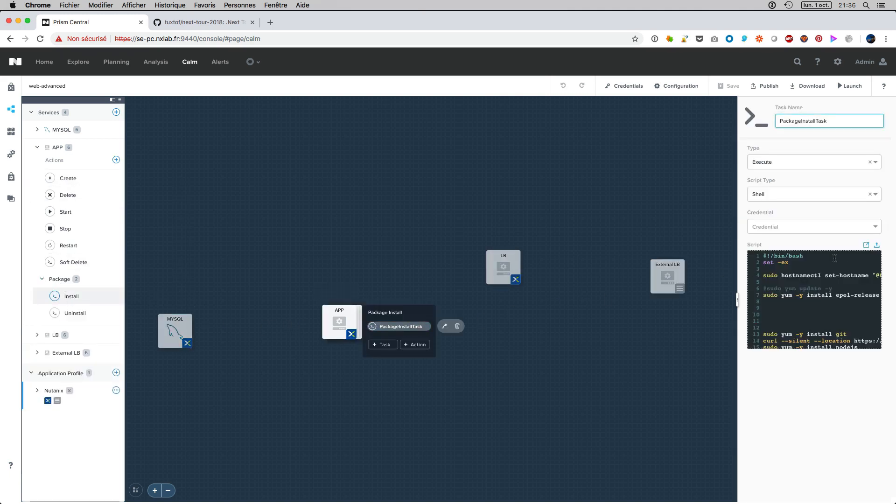
click(866, 246)
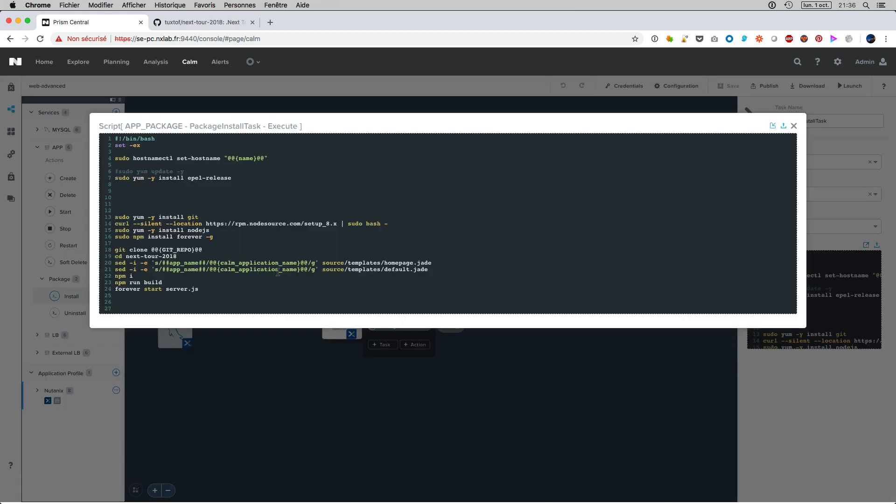
drag(220, 263, 297, 264)
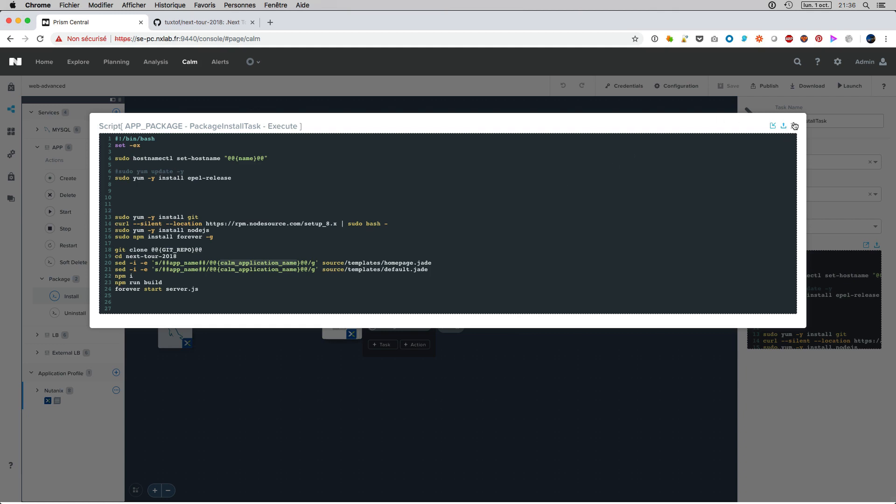
click(794, 126)
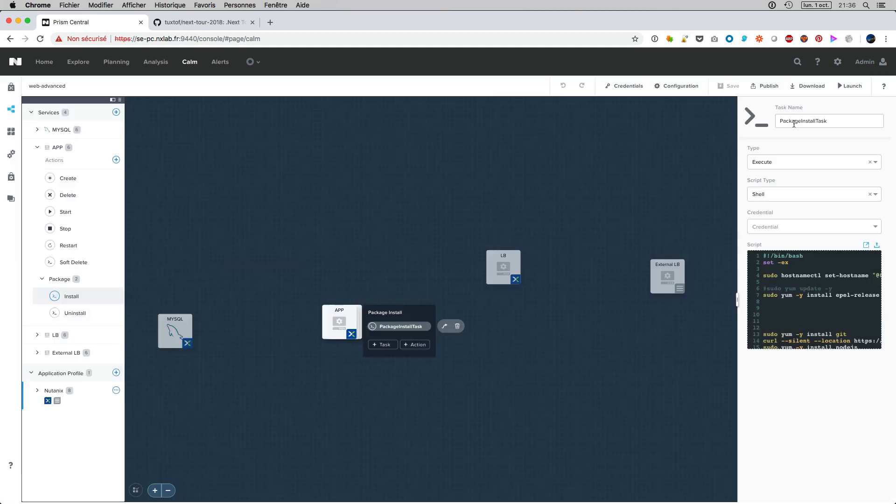
- Examine the package install task of the LB service and its shell script
click(38, 149)
click(39, 169)
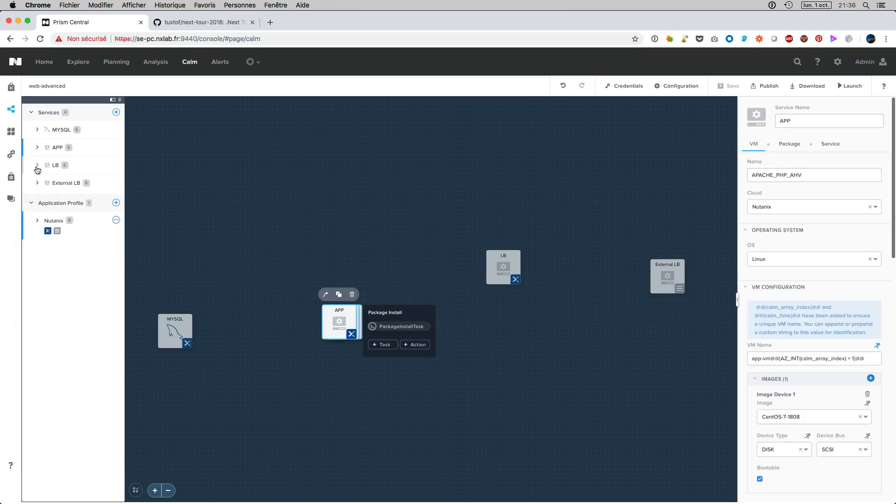
click(42, 297)
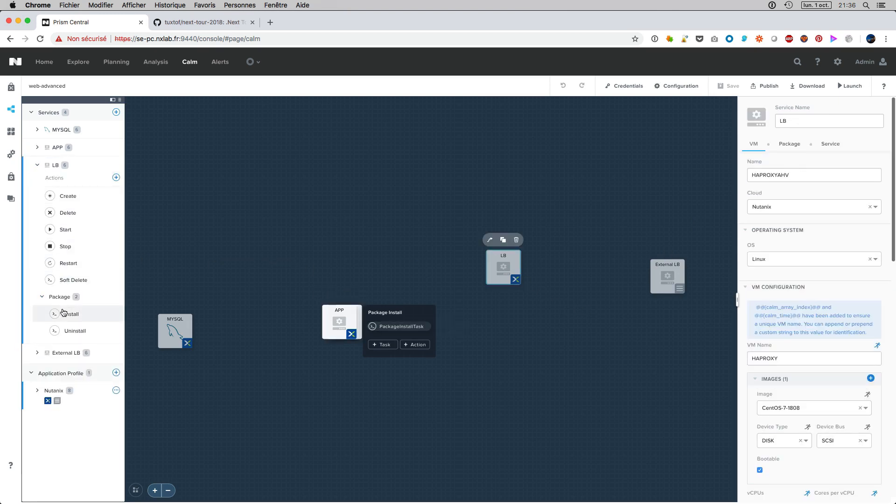
click(116, 321)
click(558, 273)
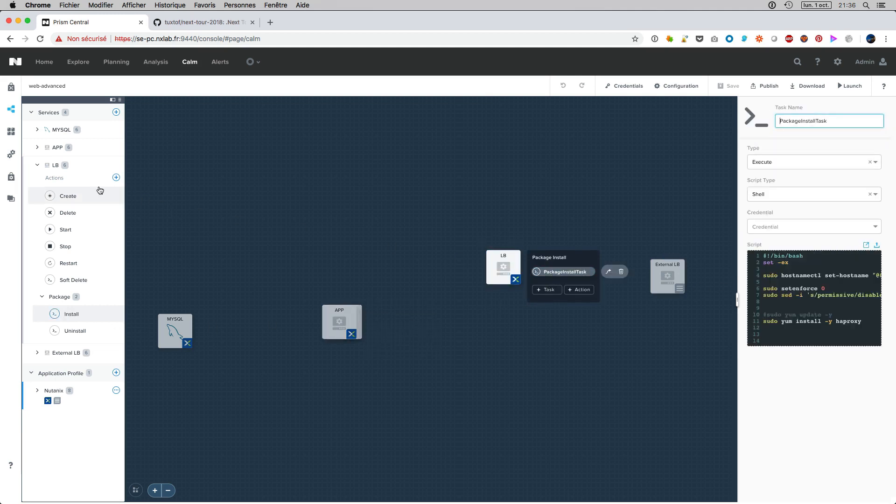
- Examine the config HA_Proxy script of the LB service's Create action in the enlarged editor, highlighting the APP.address macro
click(72, 197)
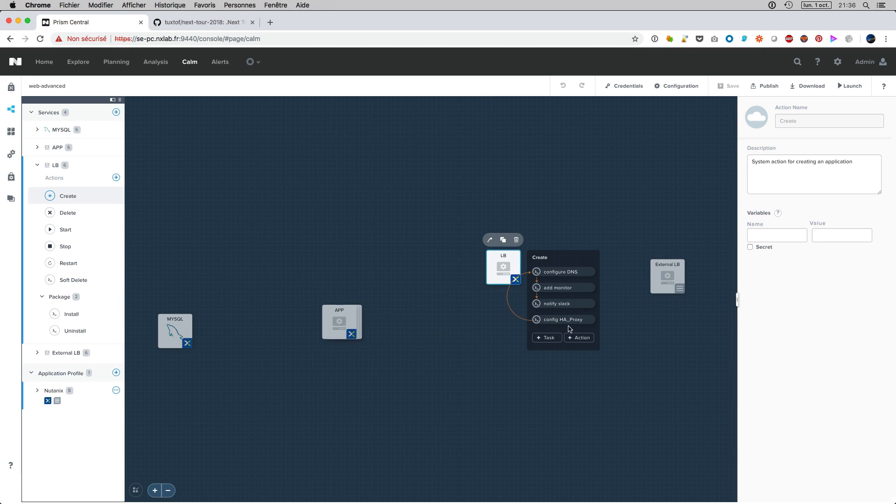
click(565, 321)
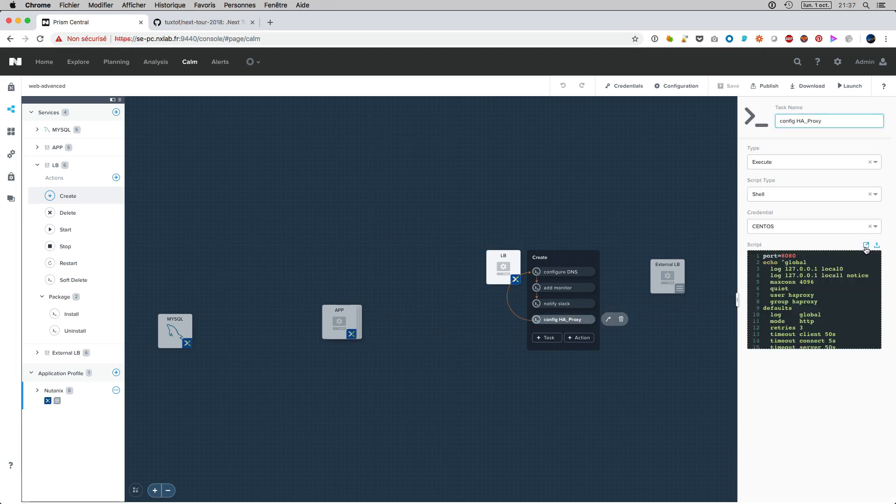
click(866, 245)
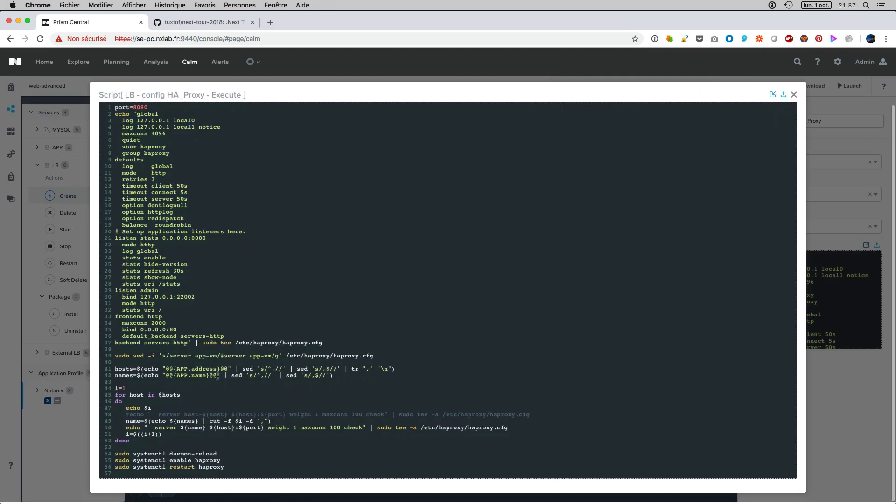
drag(177, 368, 217, 369)
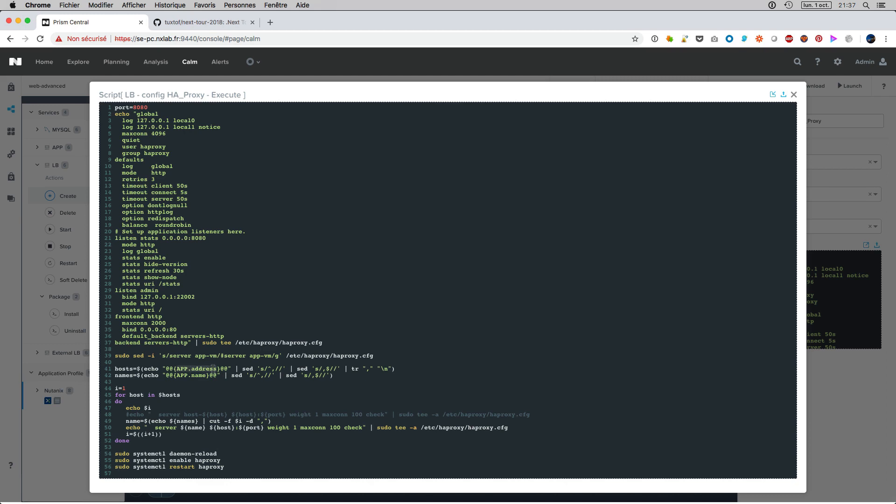
click(794, 94)
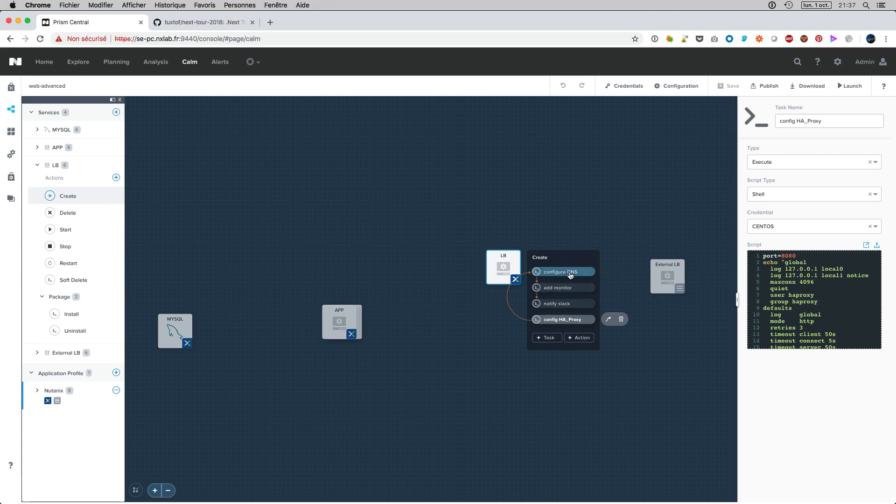
- Examine the LB service's configure DNS, add monitor and notify slack tasks, reading the configure DNS script in the enlarged editor
click(570, 273)
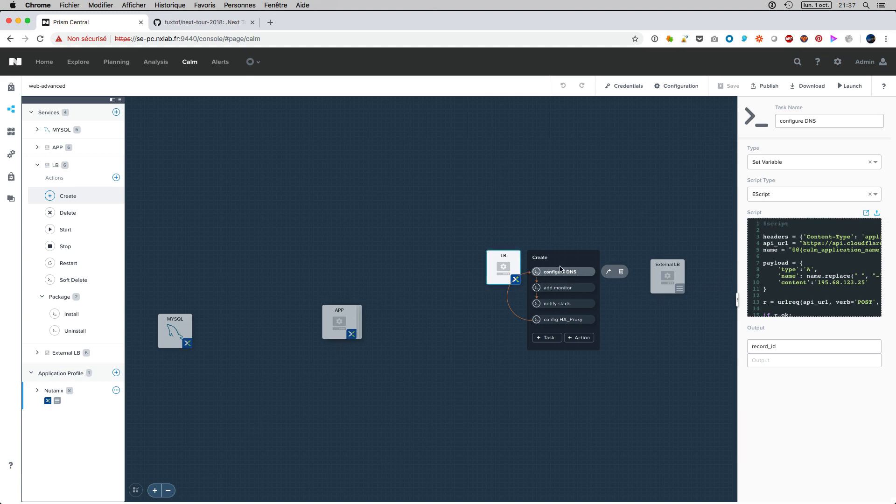
click(571, 288)
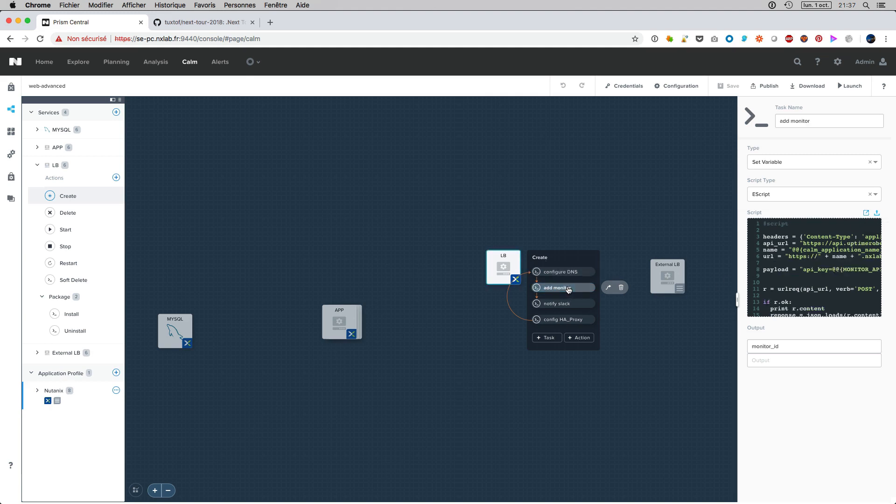
click(570, 304)
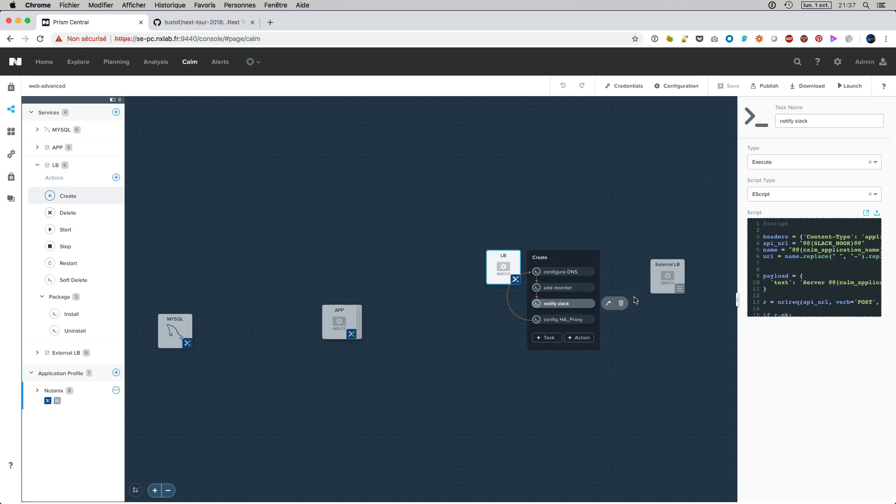
click(563, 271)
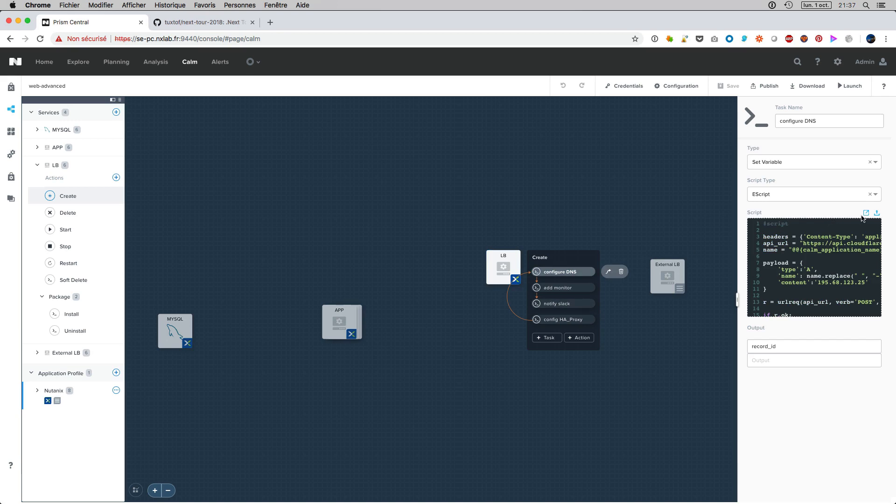
click(867, 213)
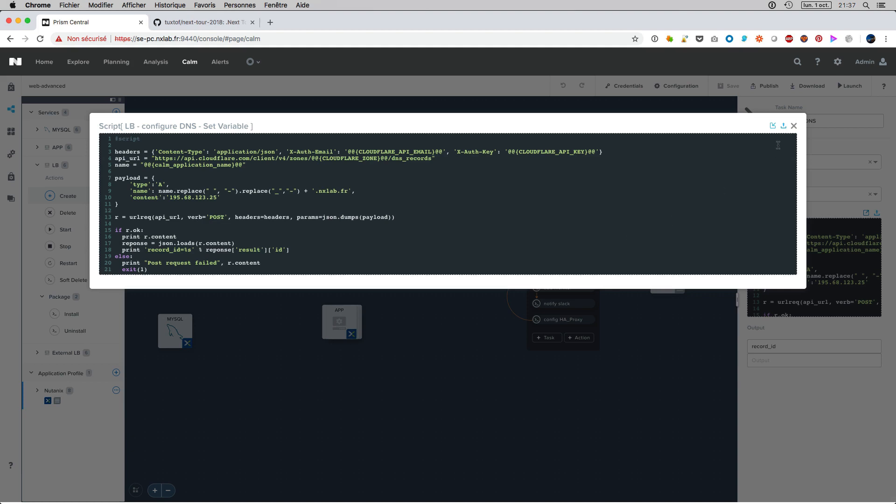
click(794, 125)
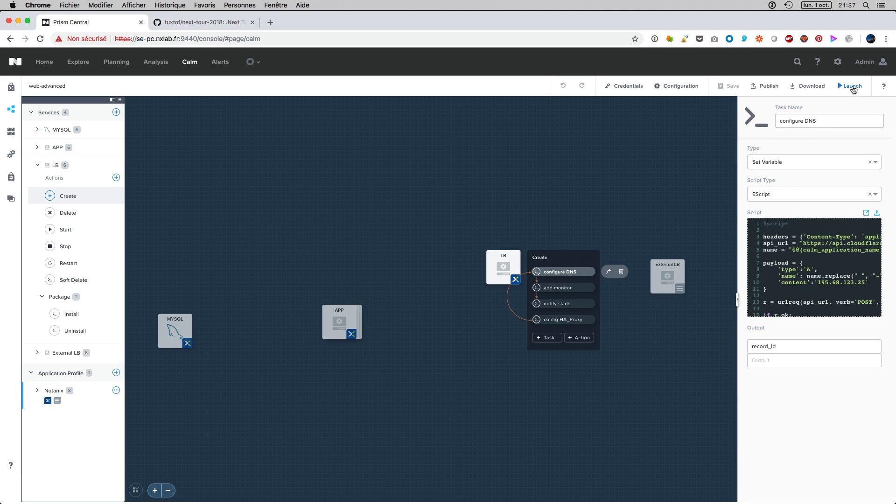
- Launch the blueprint as an application named eureka, checking the next-tour-2018 GitHub repository before creating it
click(853, 87)
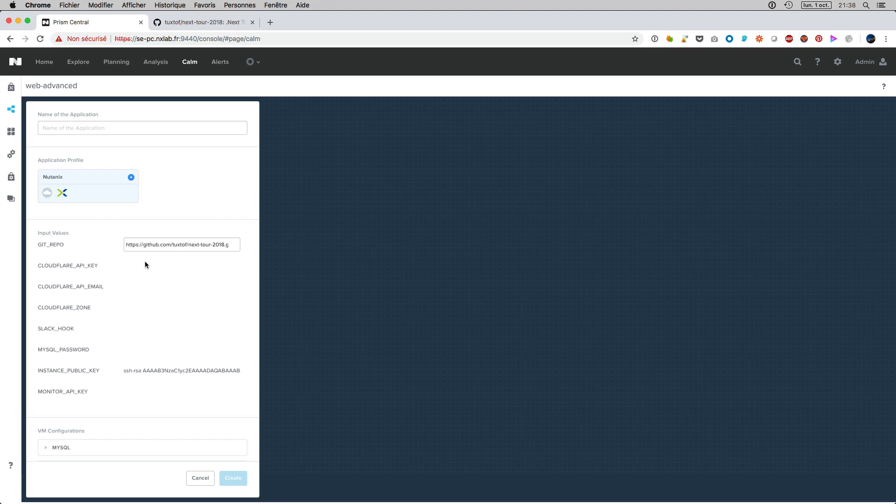
click(99, 132)
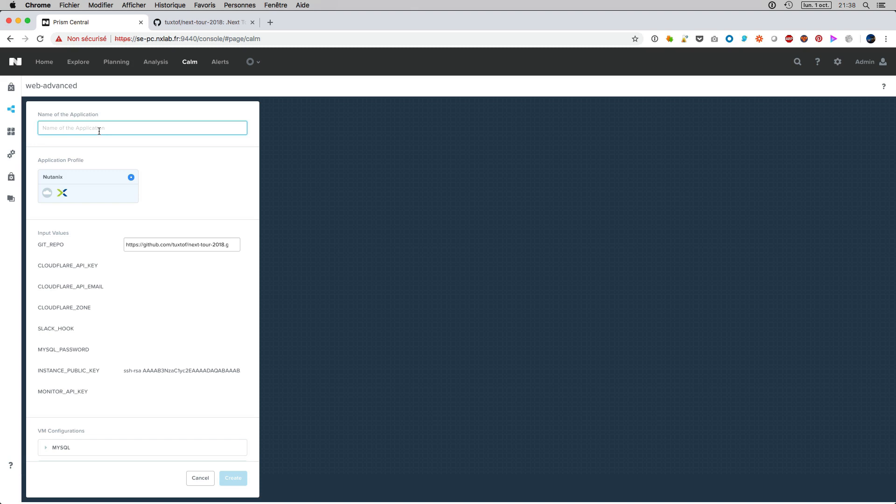
text(eureka)
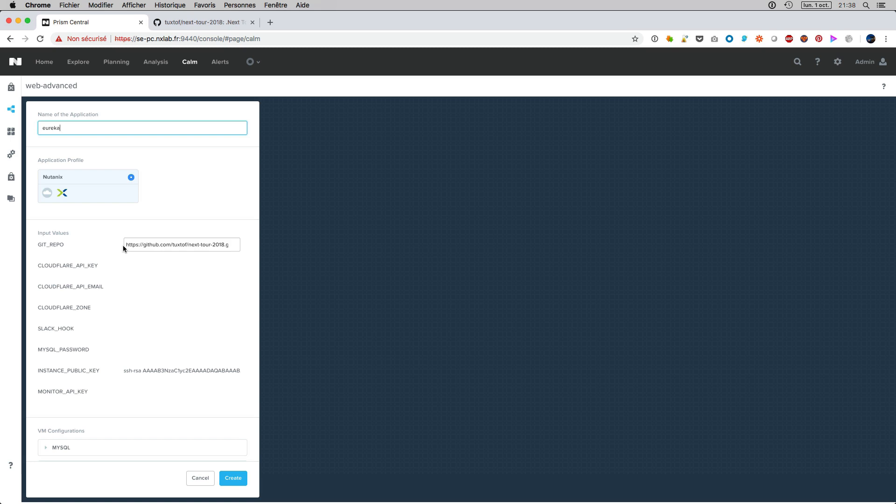
click(202, 22)
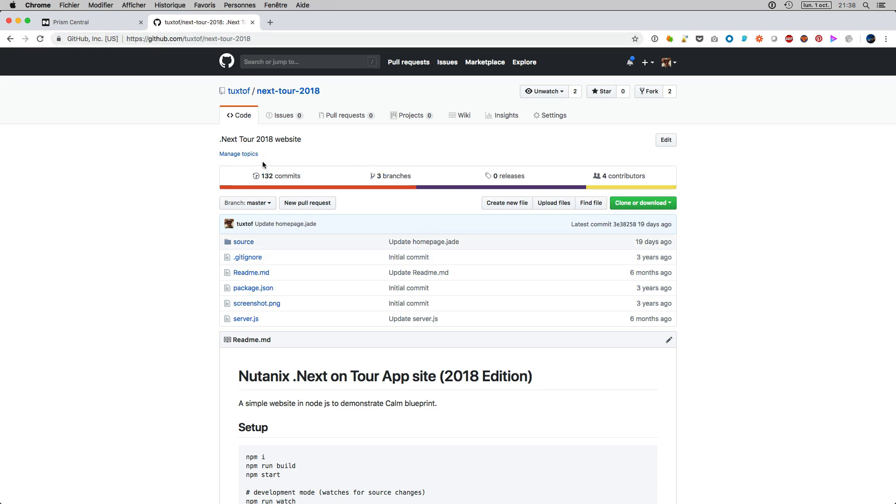
click(90, 23)
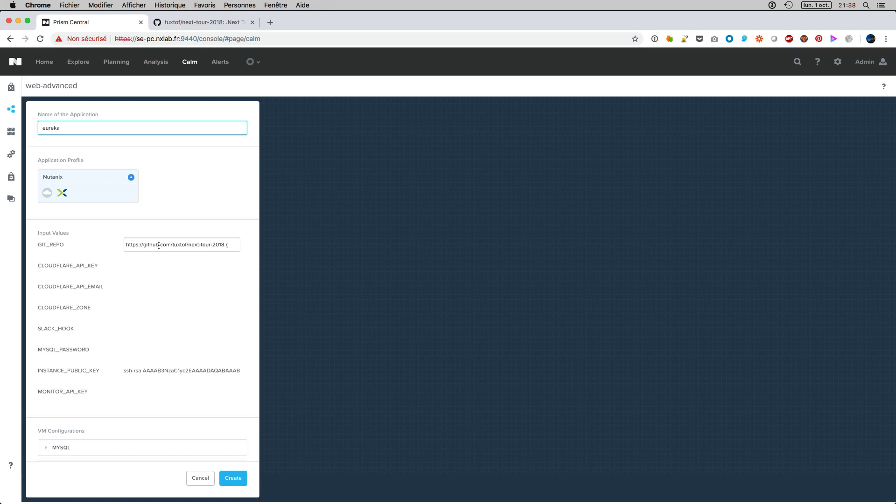
click(237, 480)
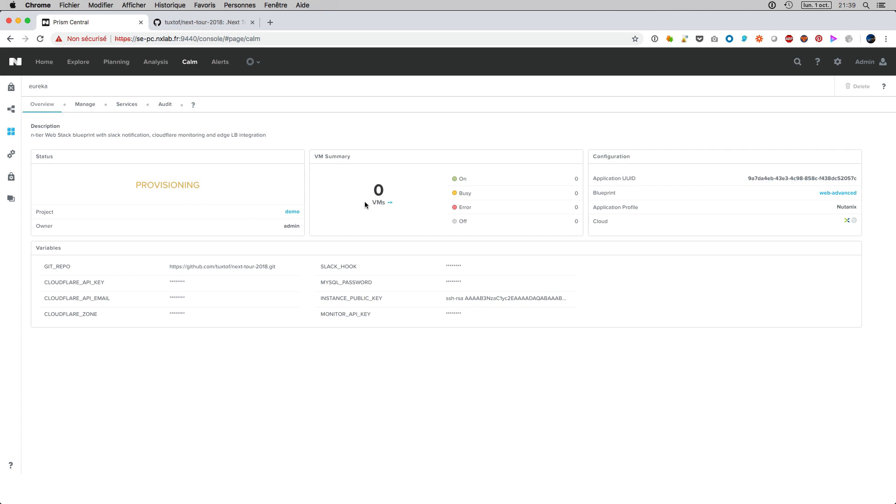
- Examine the running Create workflow of the eureka application across all four services
click(86, 106)
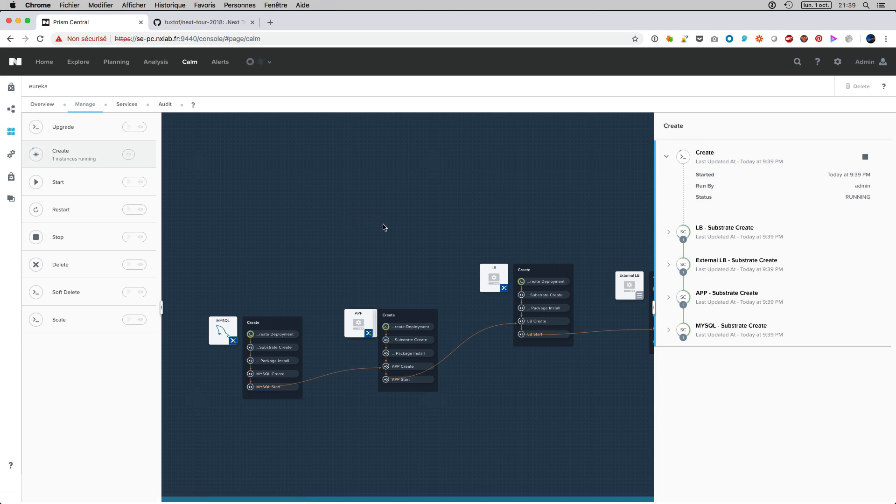
drag(394, 230, 364, 216)
scroll(377, 228, down, 2)
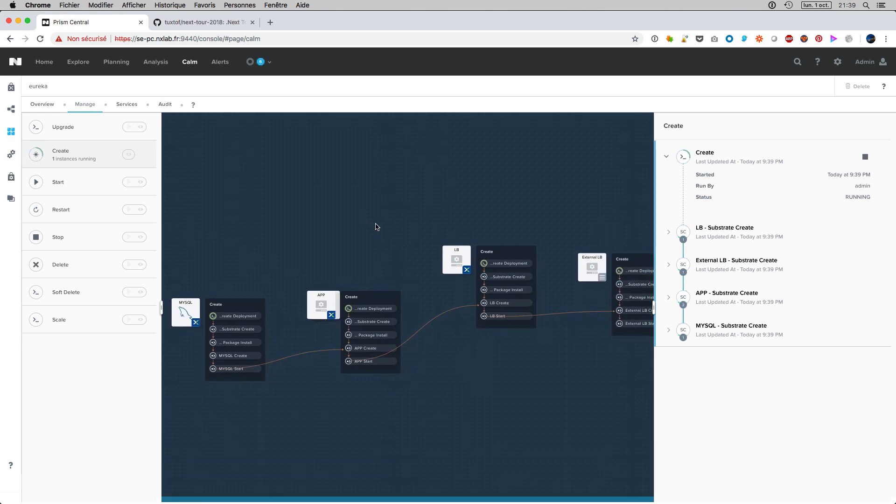
scroll(376, 226, down, 1)
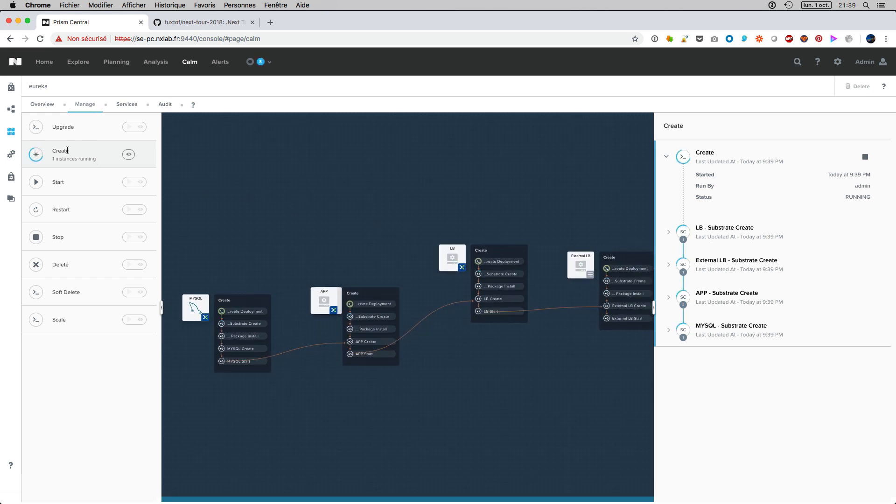
scroll(336, 209, down, 1)
scroll(338, 211, down, 2)
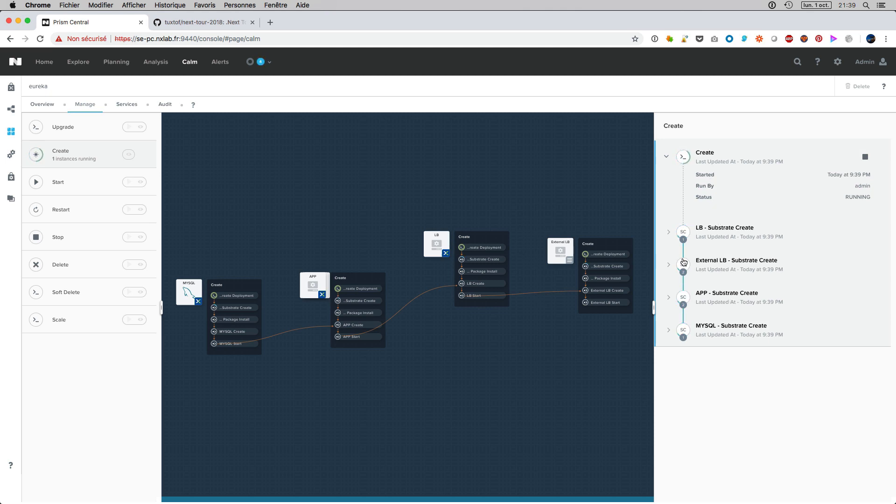
- Examine the LB substrate creation details and the progress of the package install tasks in the Create run
click(669, 234)
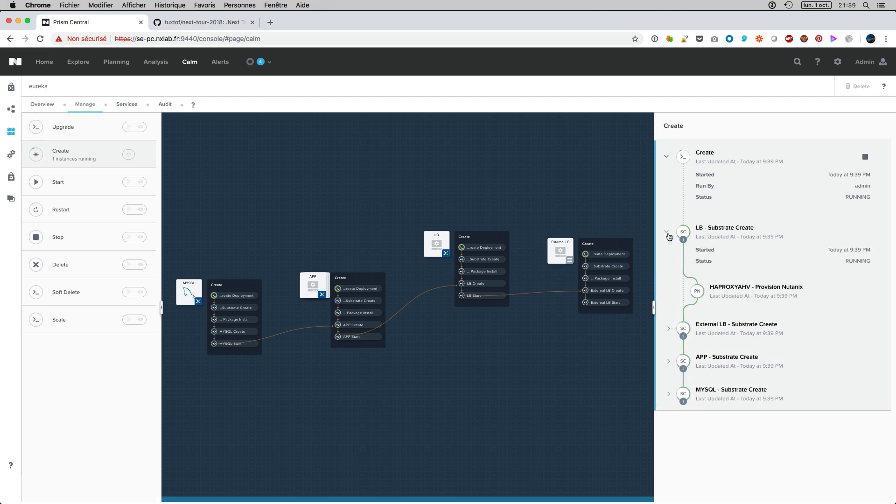
click(669, 232)
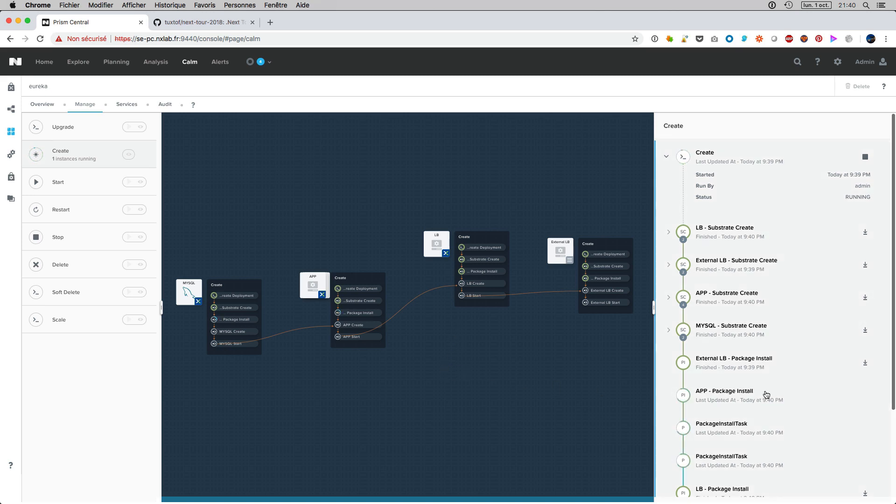
scroll(766, 395, down, 3)
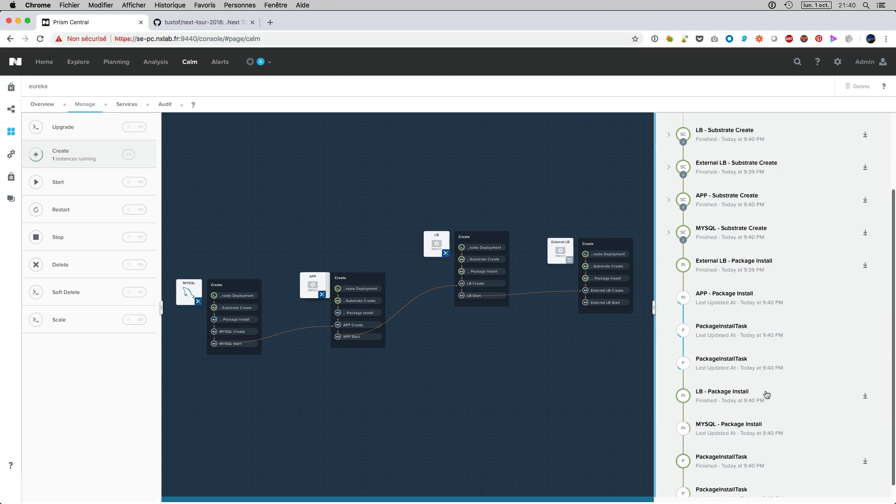
- Examine the LB package install and its PackageInstallTask in the Create run, viewing both the task's output and its script
scroll(767, 395, down, 1)
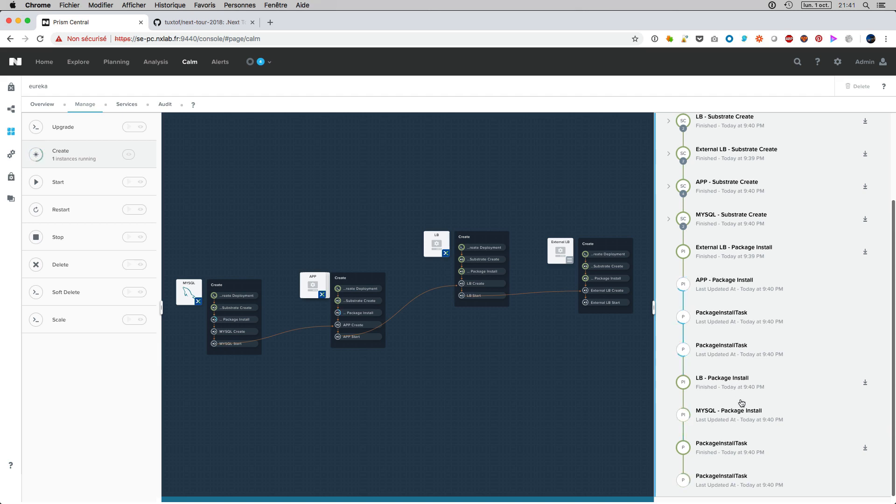
click(734, 384)
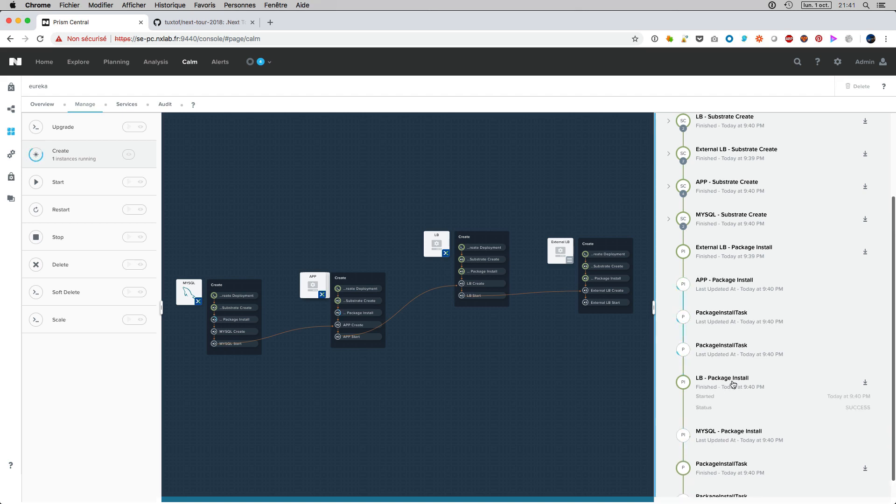
click(739, 384)
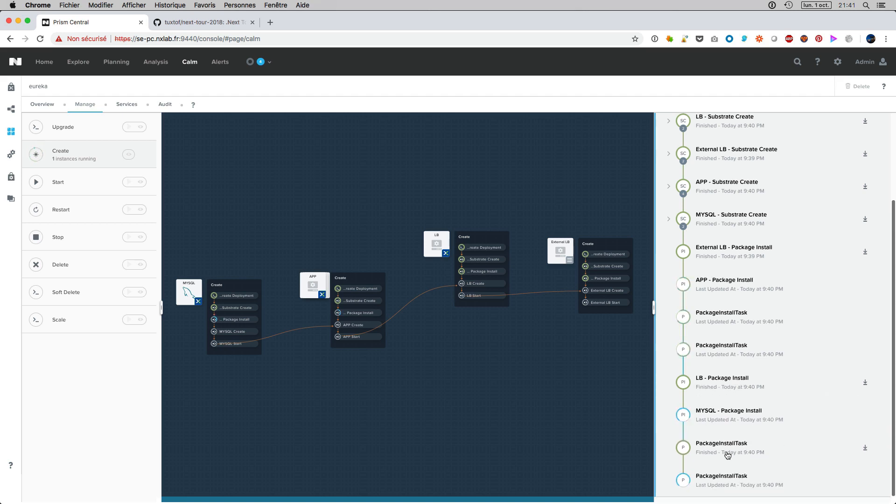
click(747, 448)
scroll(760, 428, down, 2)
scroll(760, 428, down, 4)
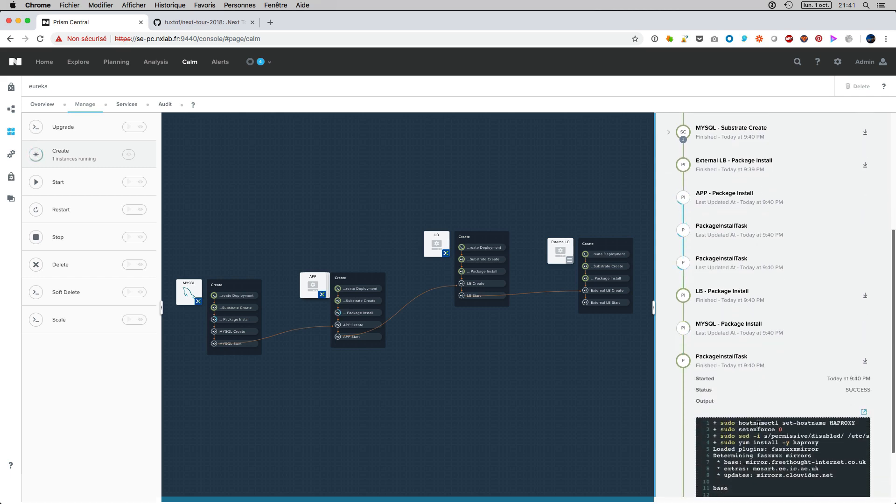
scroll(754, 379, down, 1)
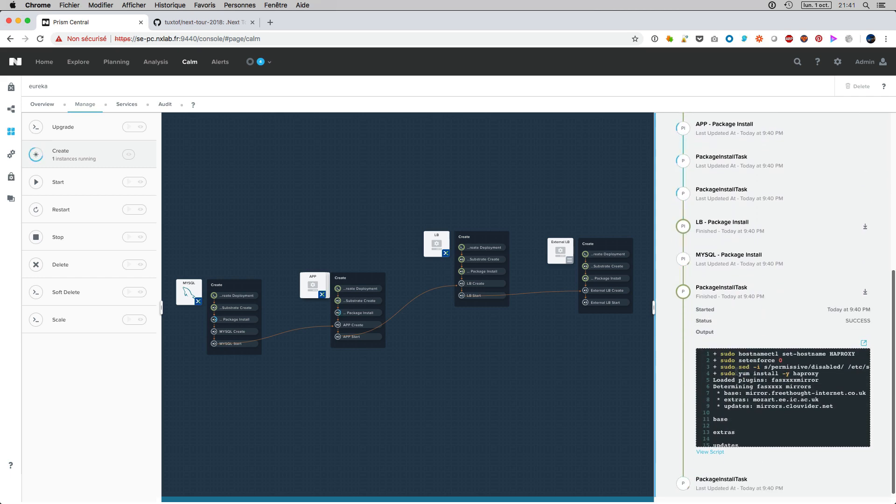
click(712, 452)
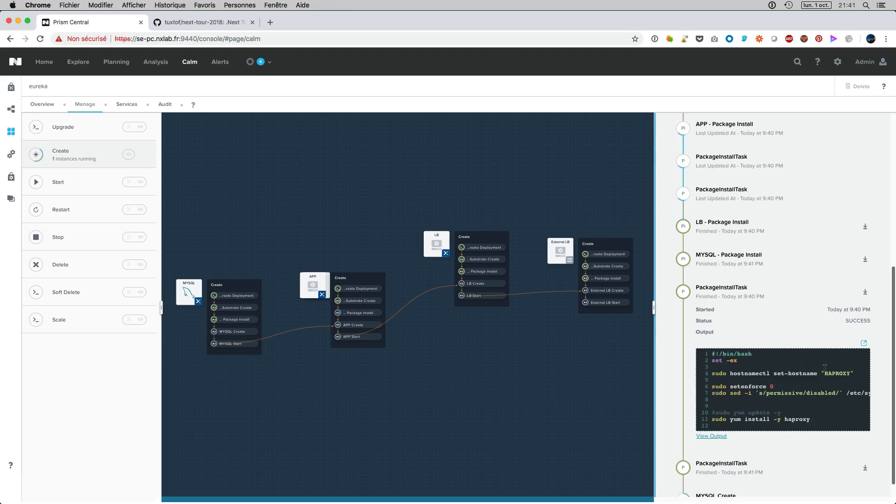
click(722, 437)
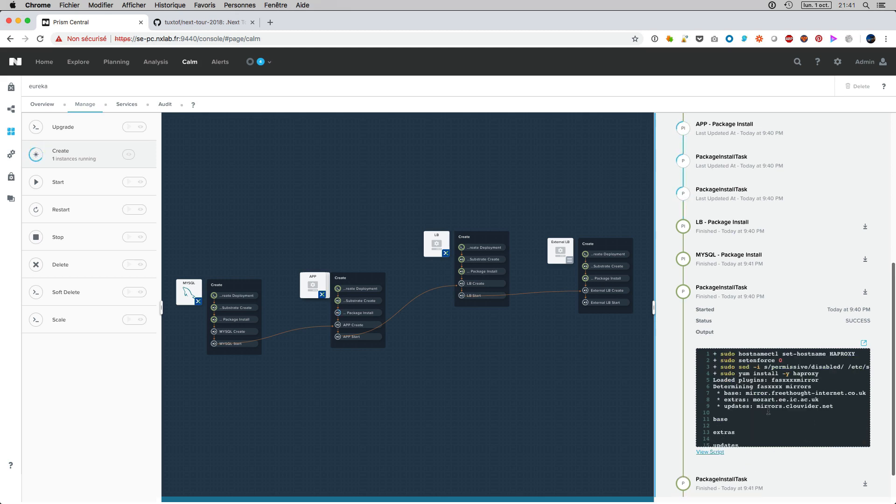
- Read the full haproxy installation output in the enlarged viewer, then close it and collapse the PackageInstallTask details
click(864, 343)
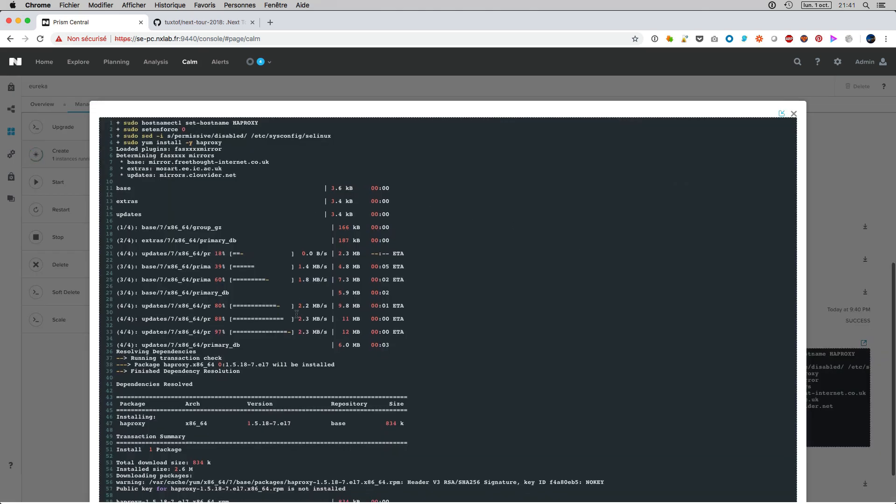
scroll(285, 305, down, 10)
scroll(296, 316, down, 5)
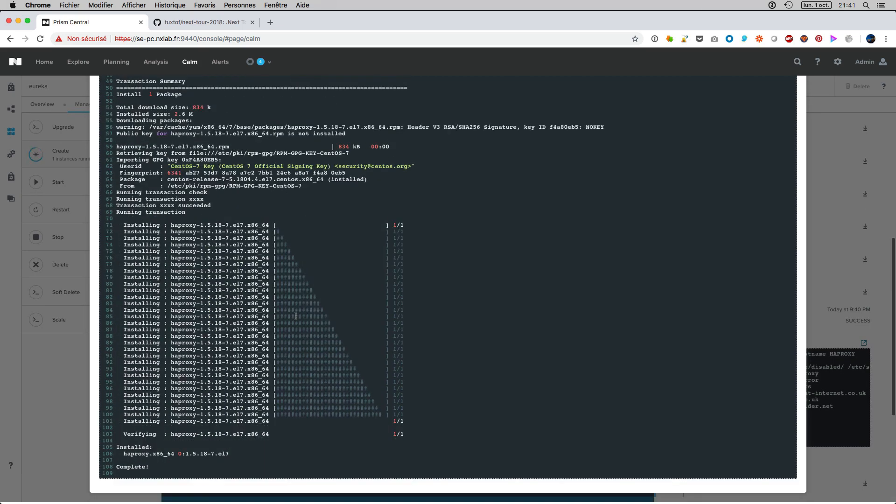
scroll(296, 316, up, 15)
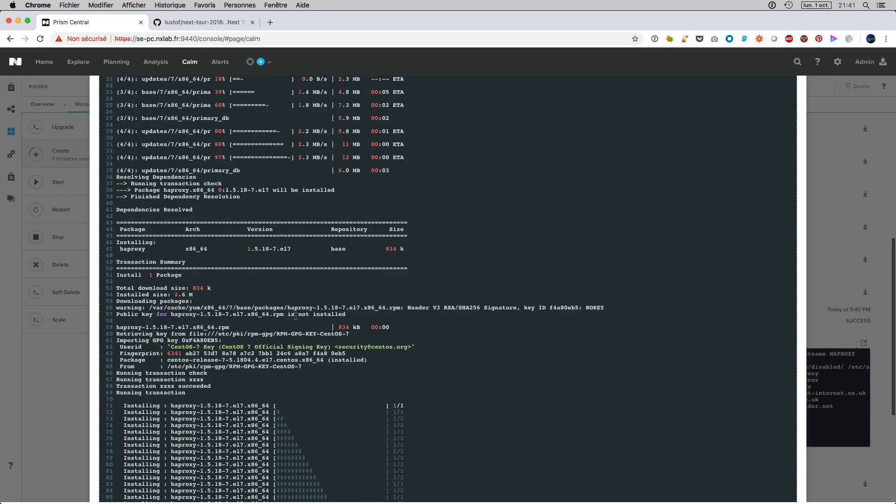
click(794, 125)
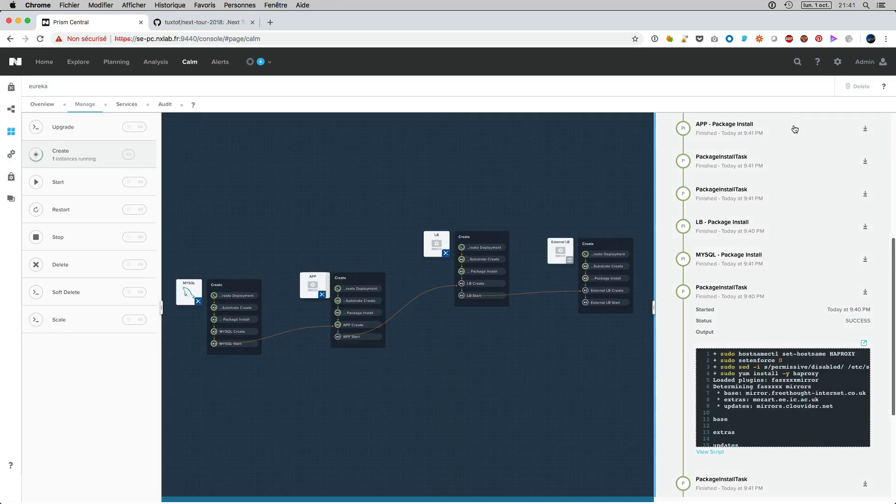
drag(750, 299, 730, 298)
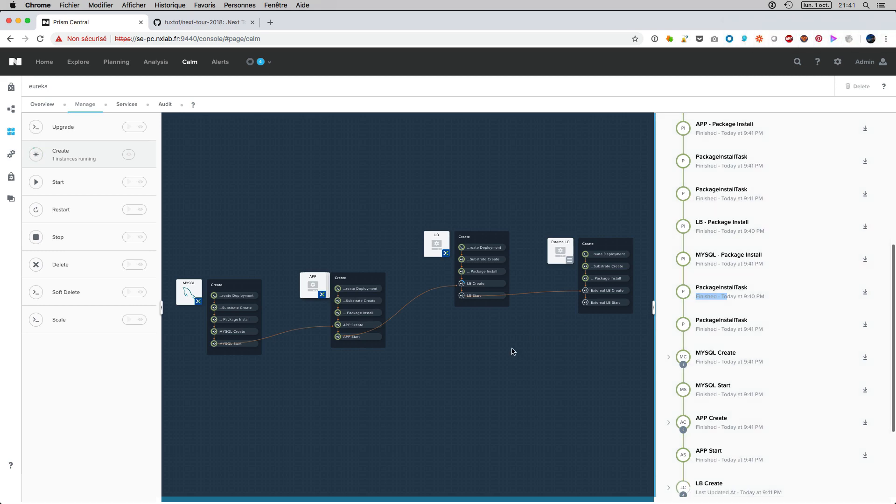
- Switch to Slack, open the deployed eureka website from the nxlab-bot message, and reload it to check which app VM serves the page
key(super+Tab)
key(super+Tab)
key(super+Tab)
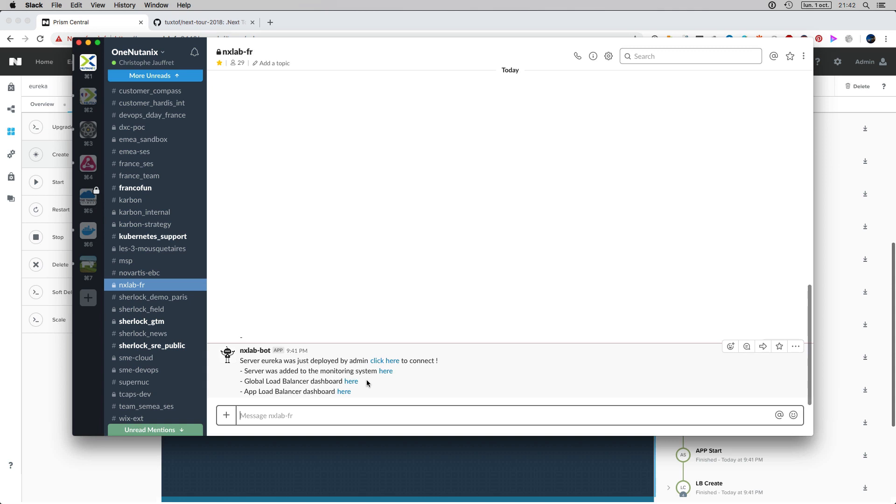
click(391, 364)
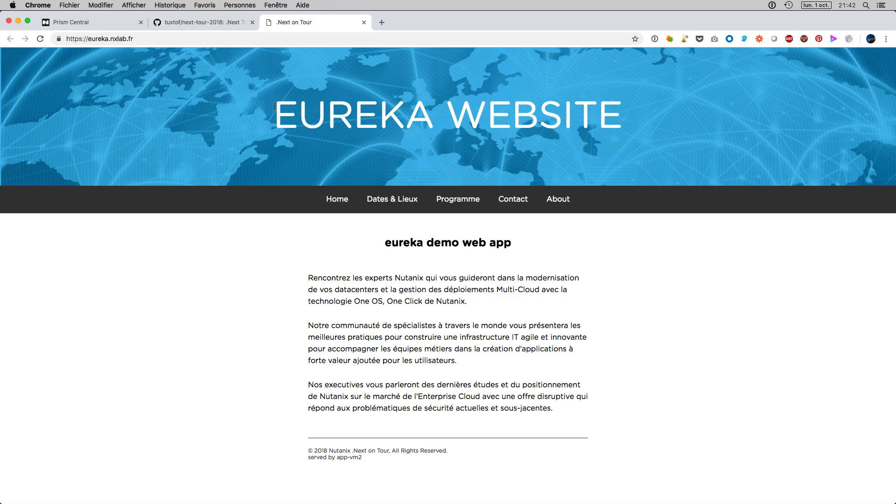
drag(135, 39, 64, 42)
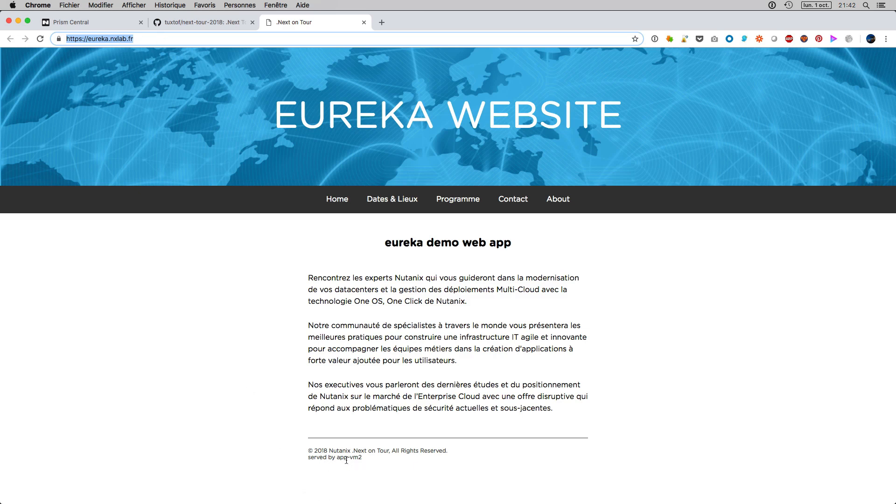
click(40, 41)
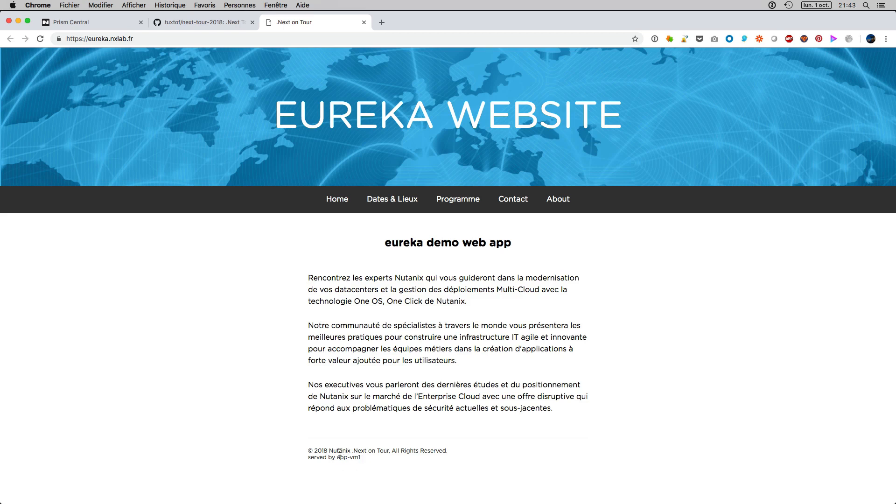
- Check the App Load Balancer dashboard, Global Load Balancer dashboard and monitoring status page linked in the nxlab-bot Slack message
key(super+Tab)
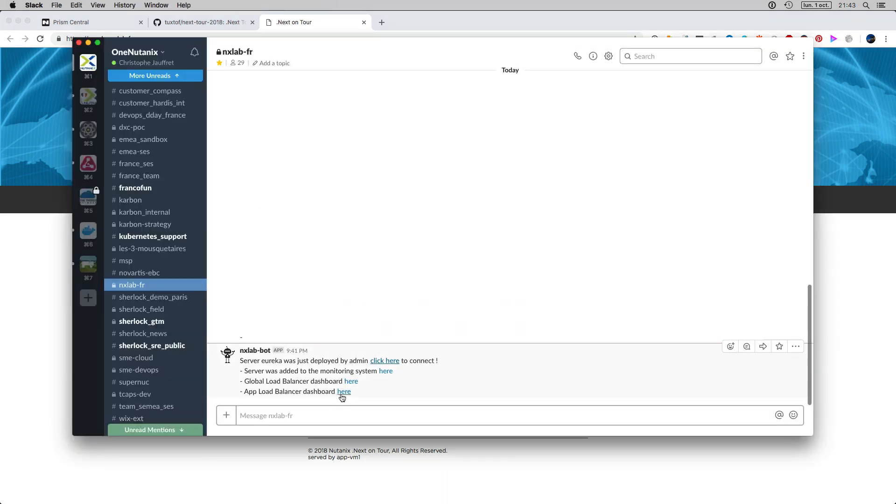
click(344, 391)
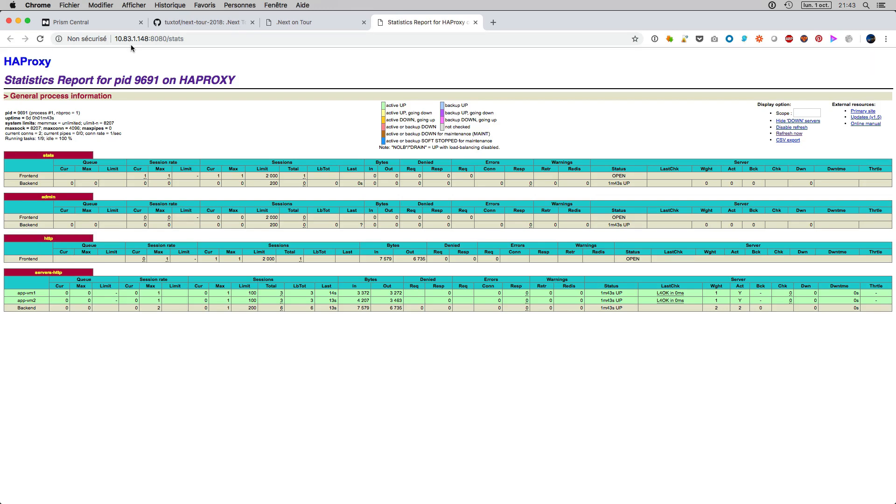
key(super+Tab)
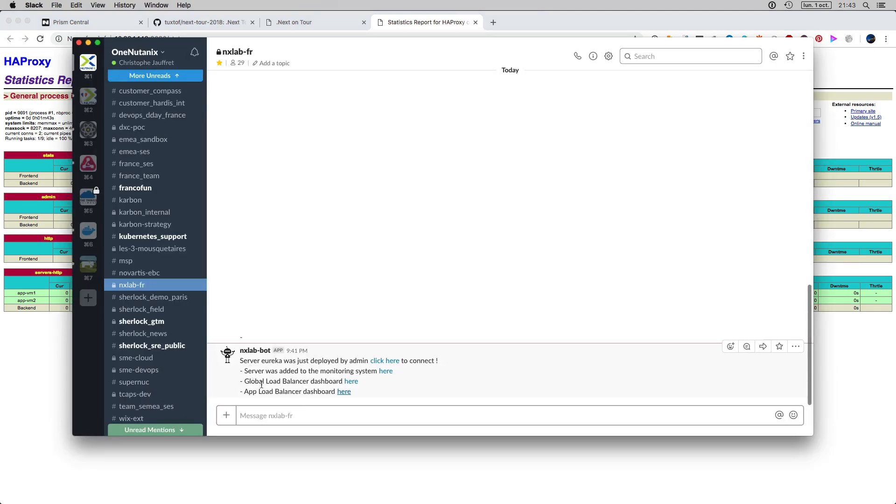
click(351, 382)
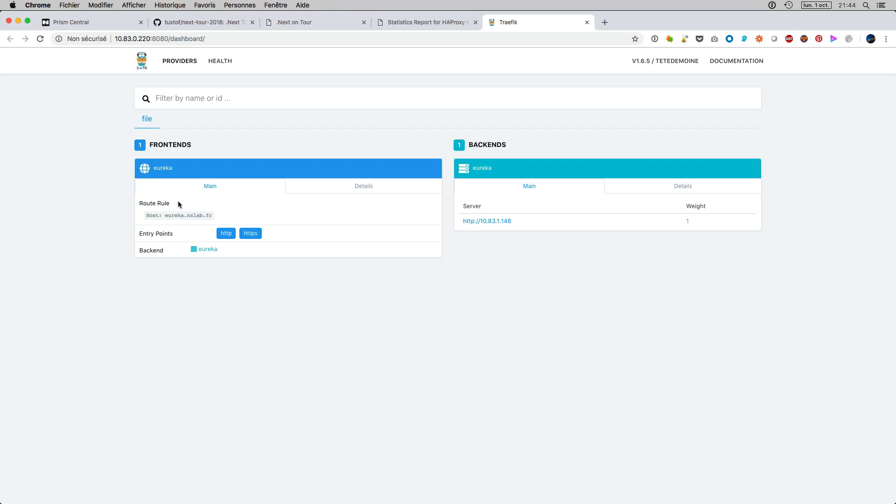
key(super+Tab)
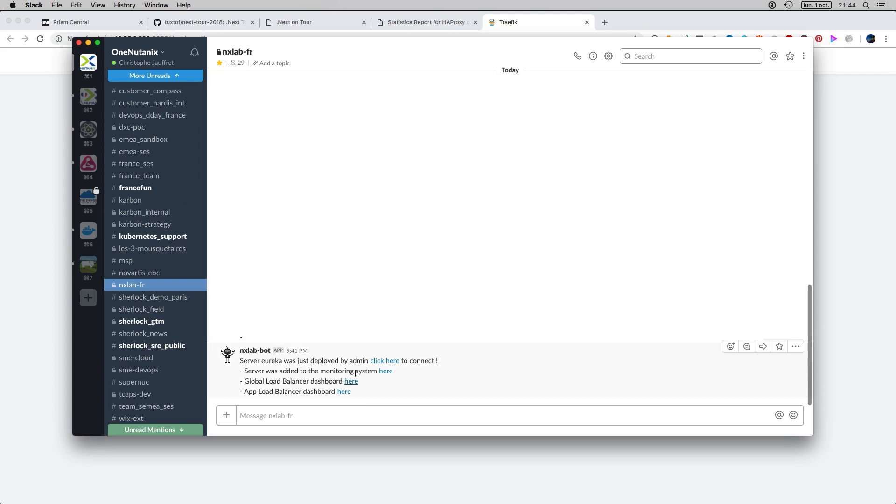
click(385, 371)
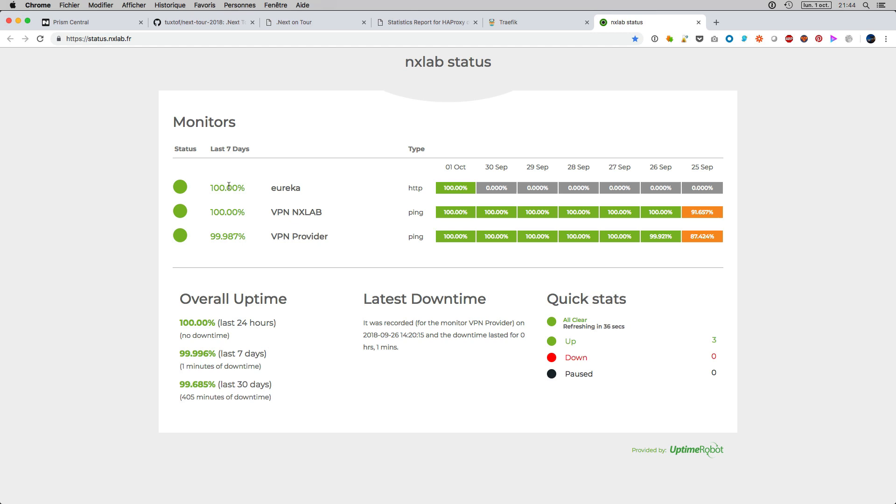
- Return to Prism Central and review the eureka application's overview and its available management actions
click(114, 27)
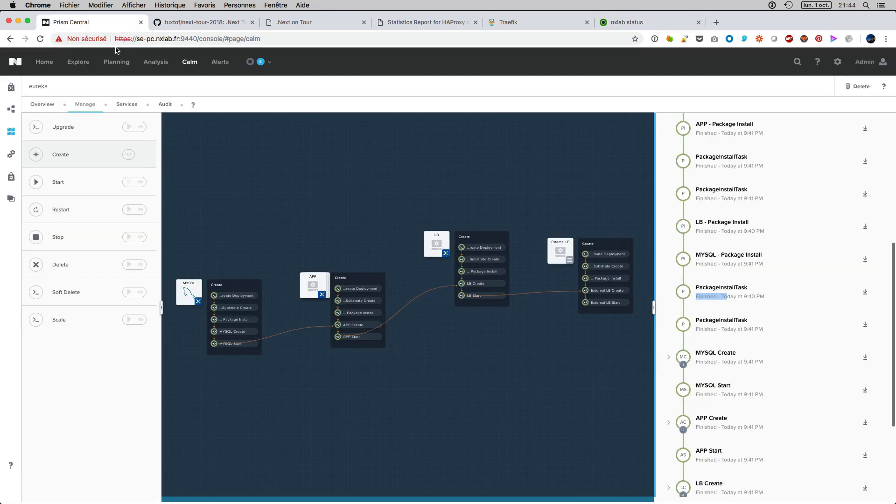
click(48, 108)
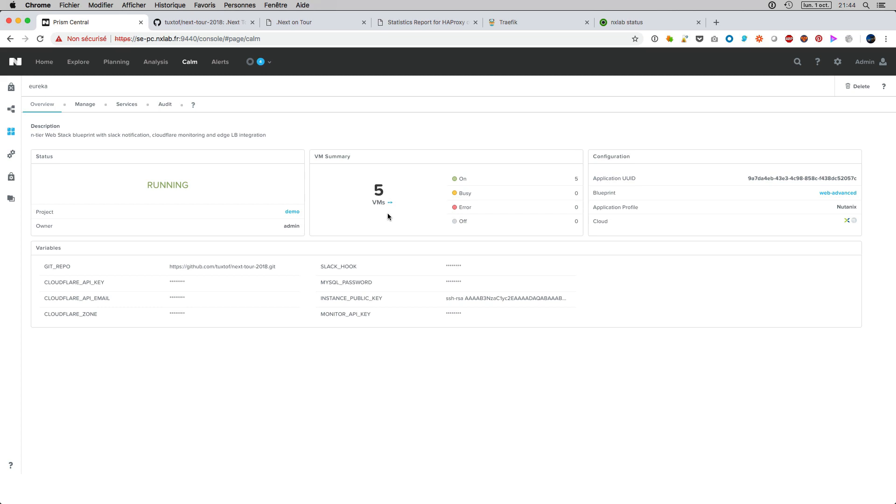
click(82, 106)
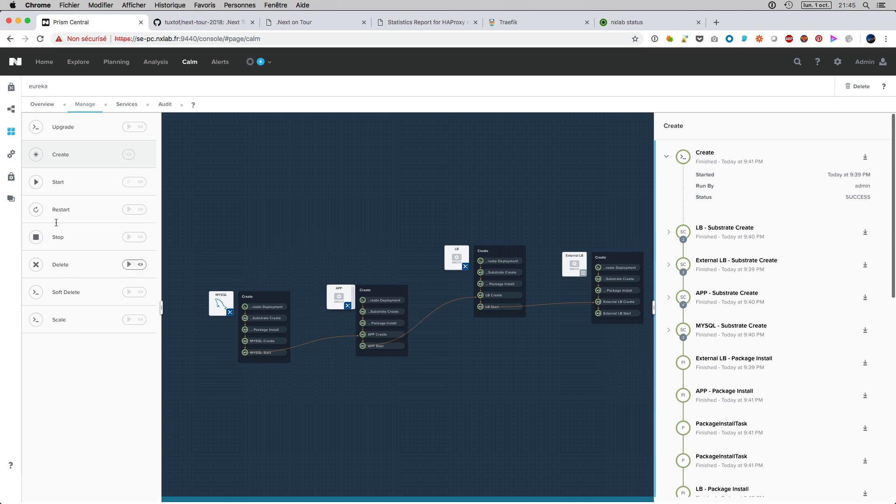
- Open the web-advanced blueprint and examine the actions and variables of its Nutanix application profile
click(14, 114)
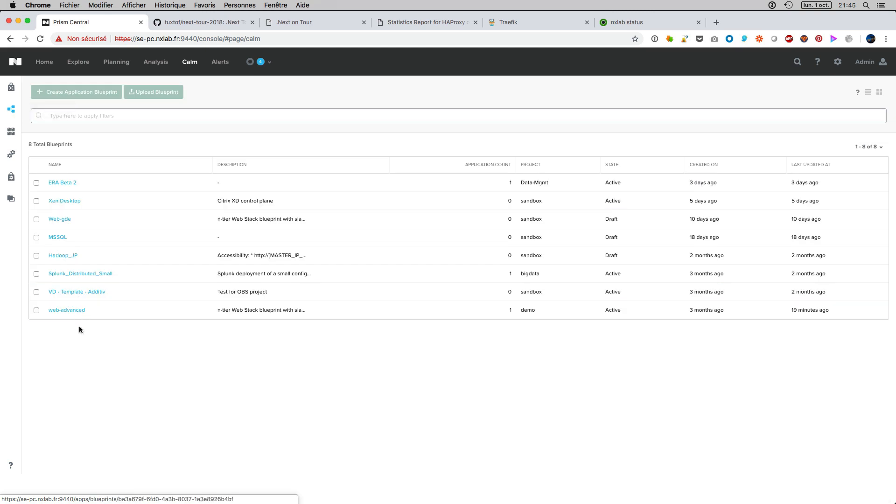
click(78, 310)
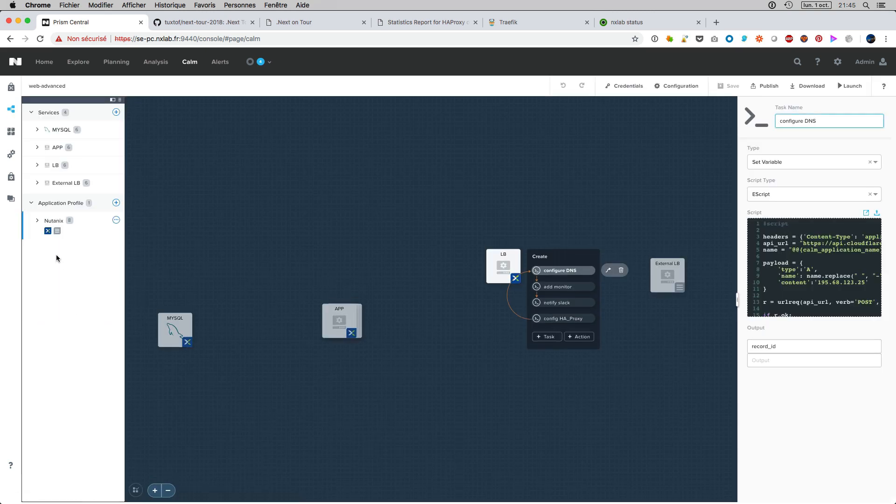
click(38, 220)
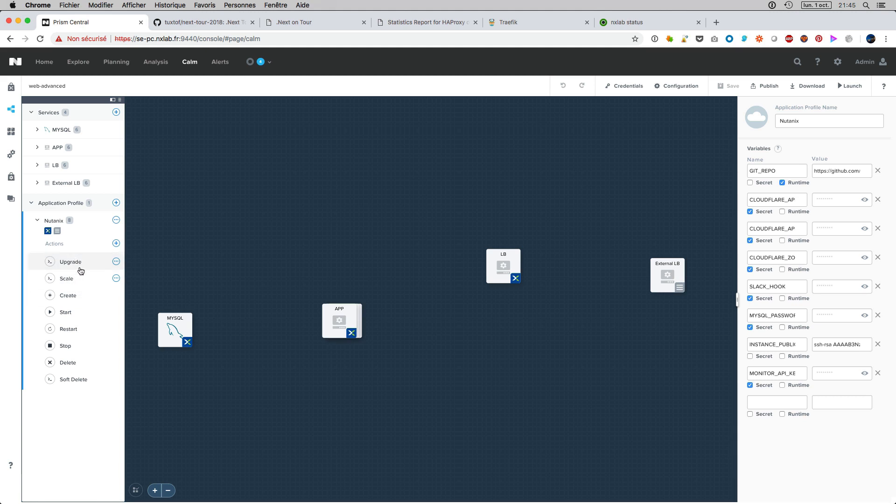
- Run the Scale action on the eureka application
click(11, 132)
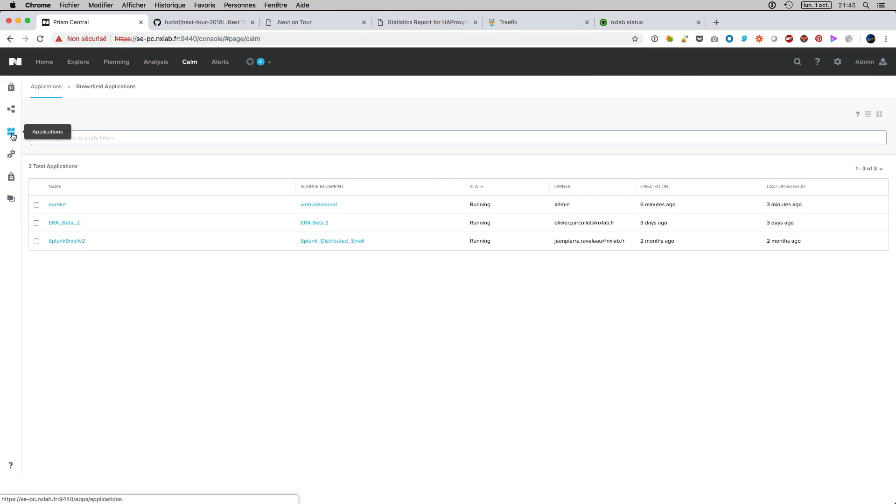
click(57, 205)
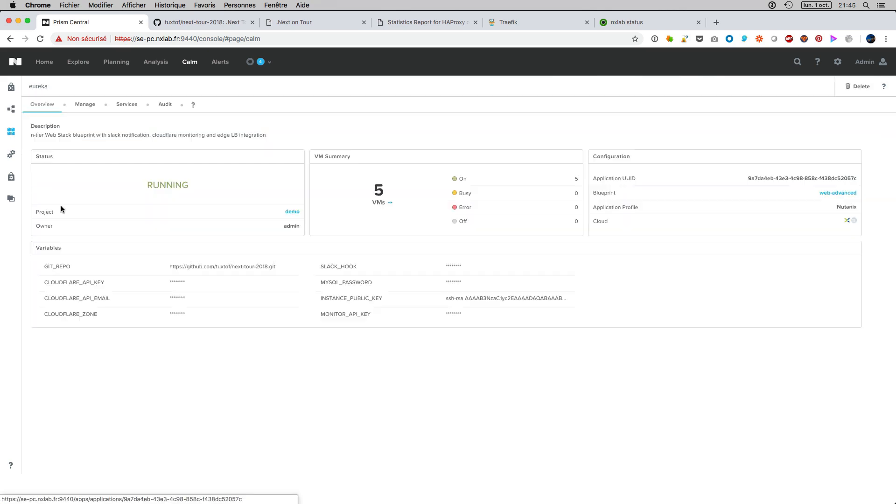
click(77, 109)
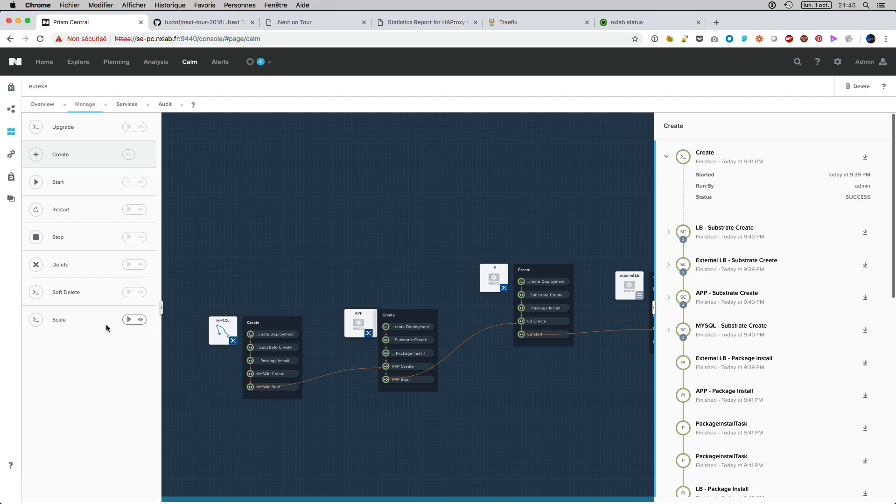
click(128, 320)
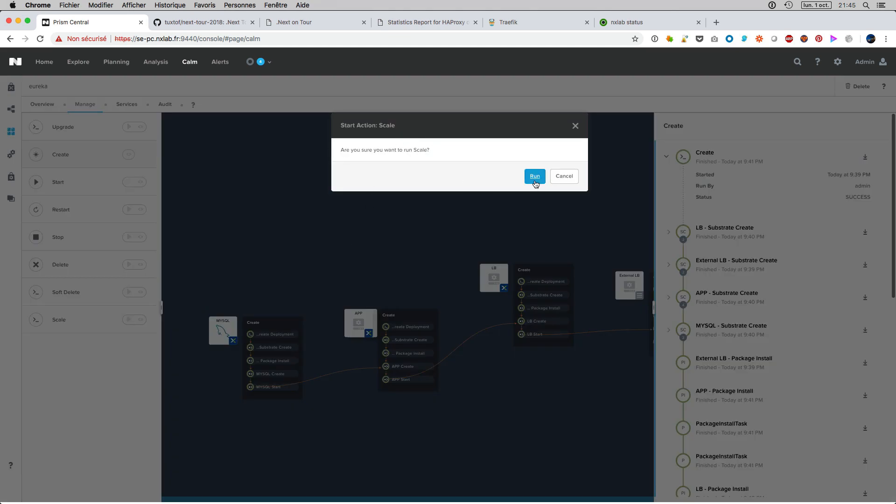
click(535, 177)
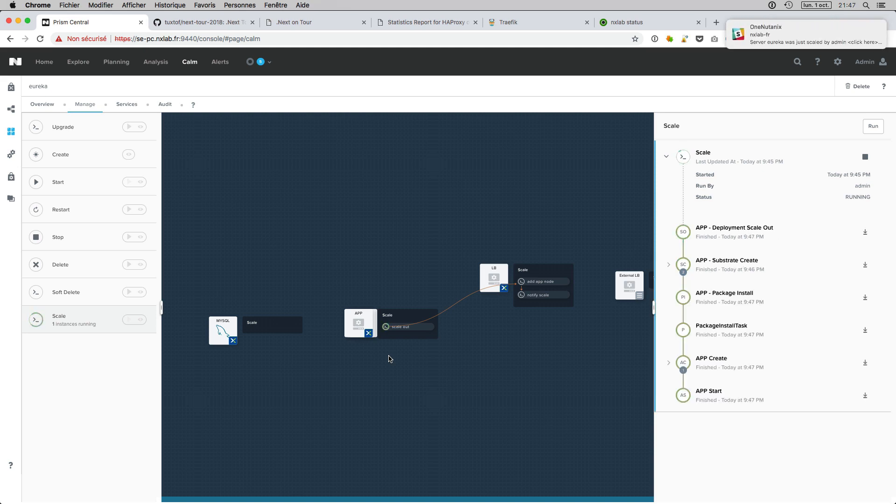
- Open the Slack notification about the scaled eureka server and check the HAProxy statistics report linked in it
mouse_move(797, 46)
click(795, 35)
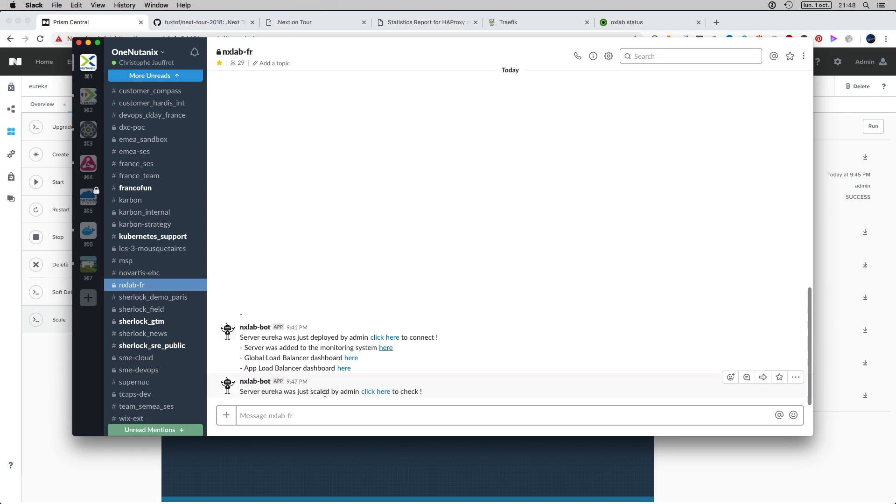
click(371, 393)
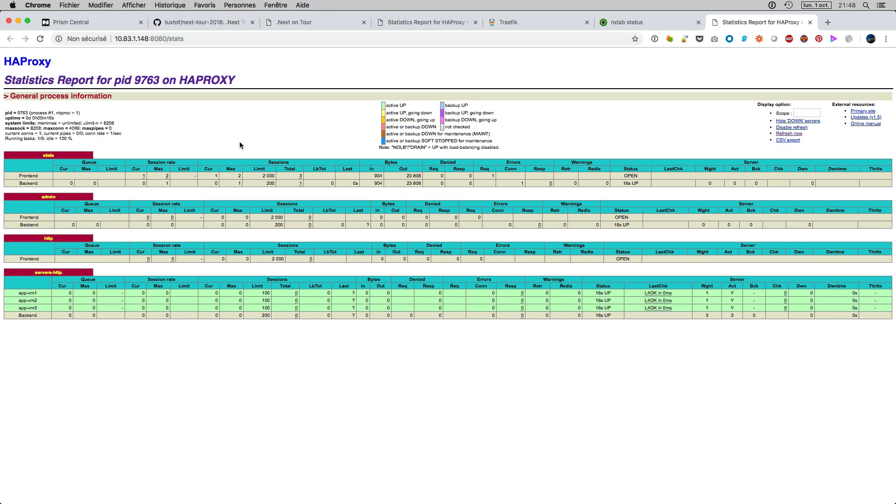
- Reload the eureka website twice and check in the HAProxy statistics report how the requests are spread over the app servers
click(321, 24)
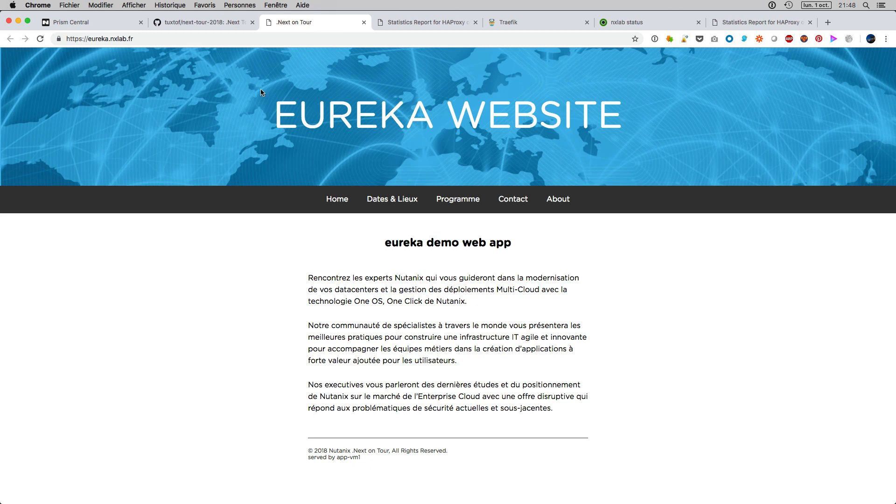
click(41, 39)
click(41, 39)
click(737, 21)
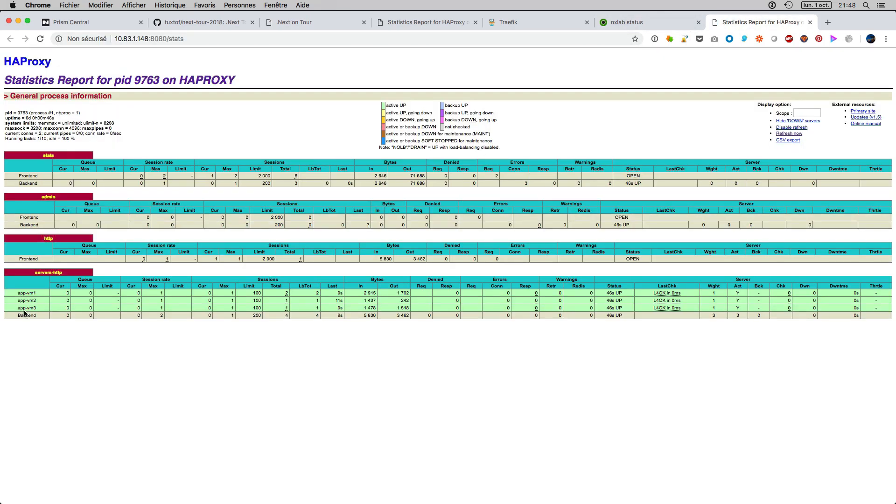
- Review the available branches of the next-tour-2018 repository on GitHub
click(113, 28)
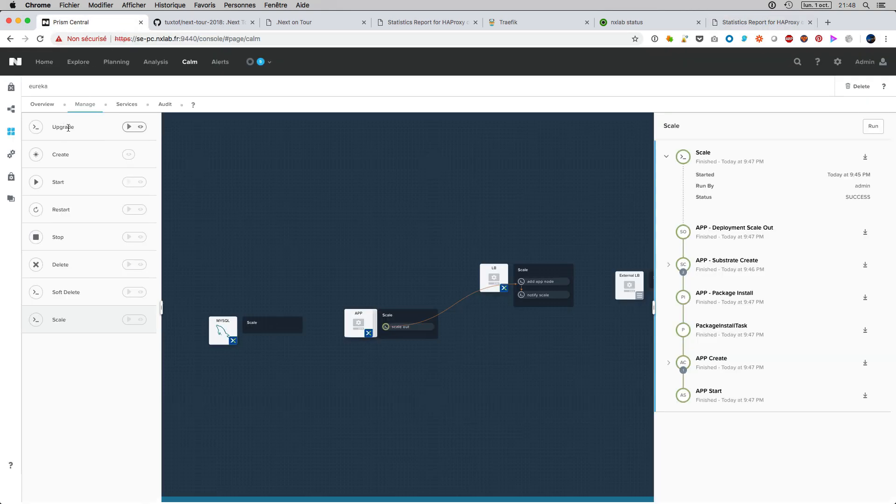
click(203, 26)
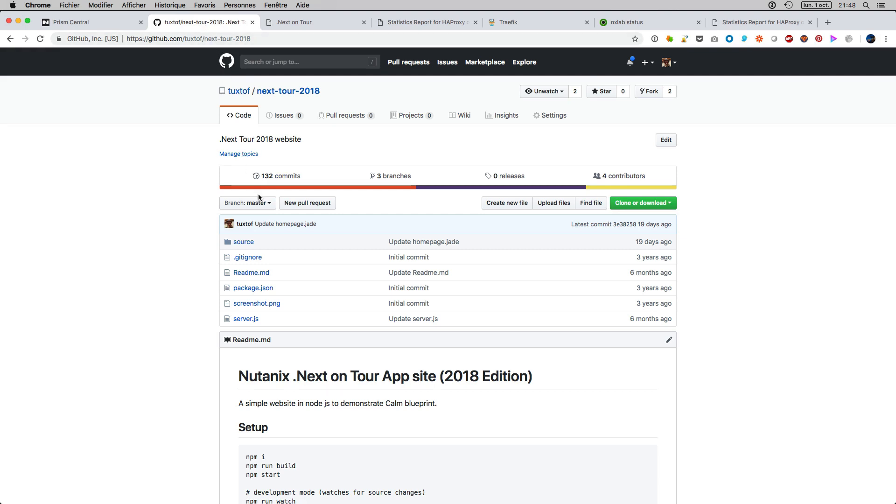
click(272, 204)
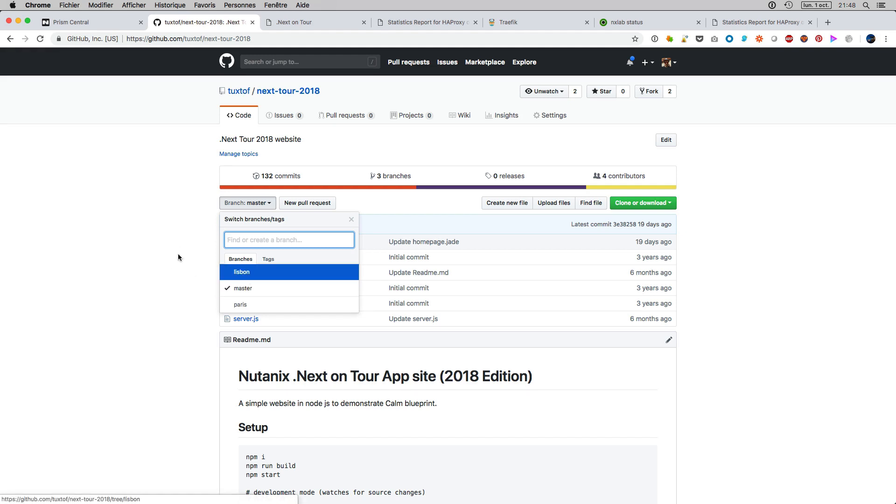
- Return to Prism Central and run the Upgrade action on the eureka application with the branch variable set to lisbon
click(89, 23)
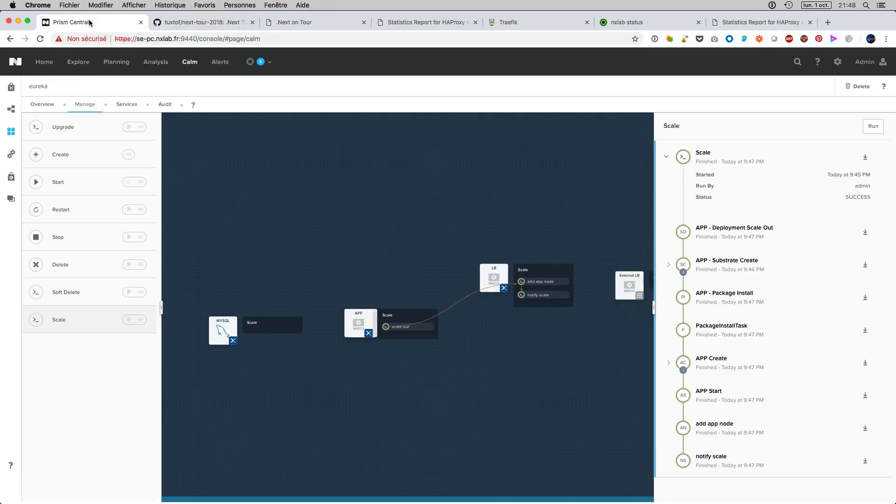
click(128, 129)
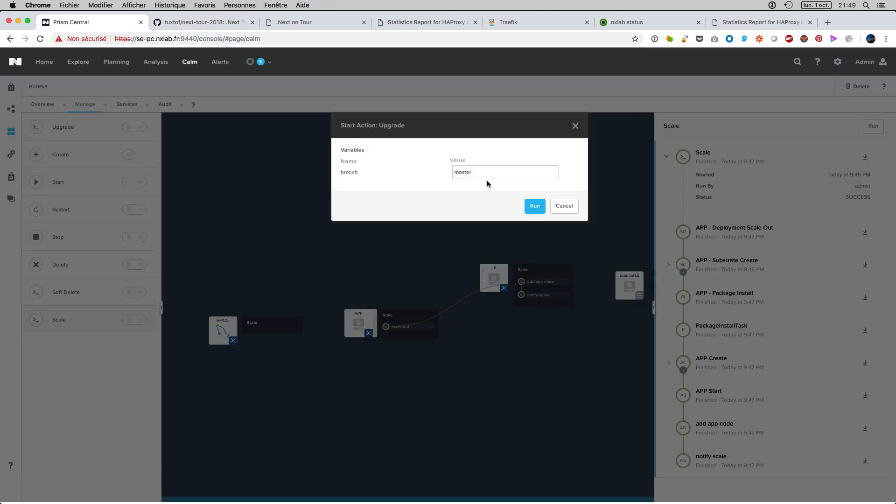
drag(486, 173, 442, 174)
text(lisbon)
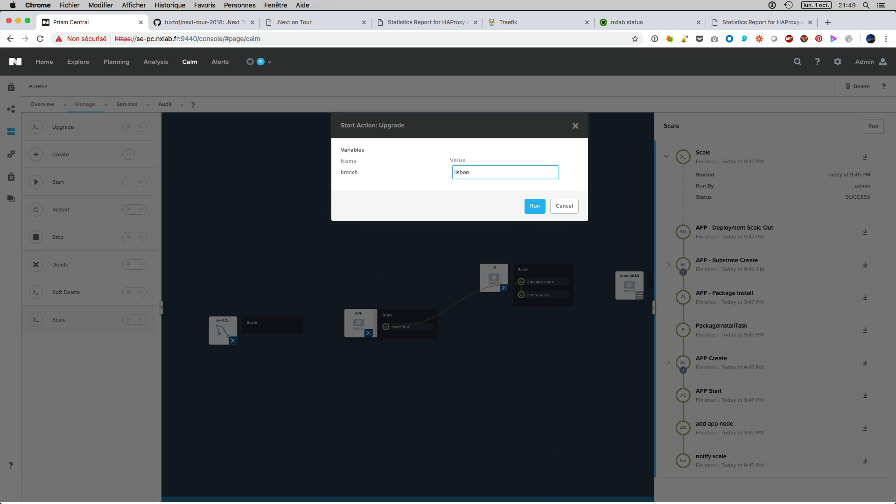
click(536, 209)
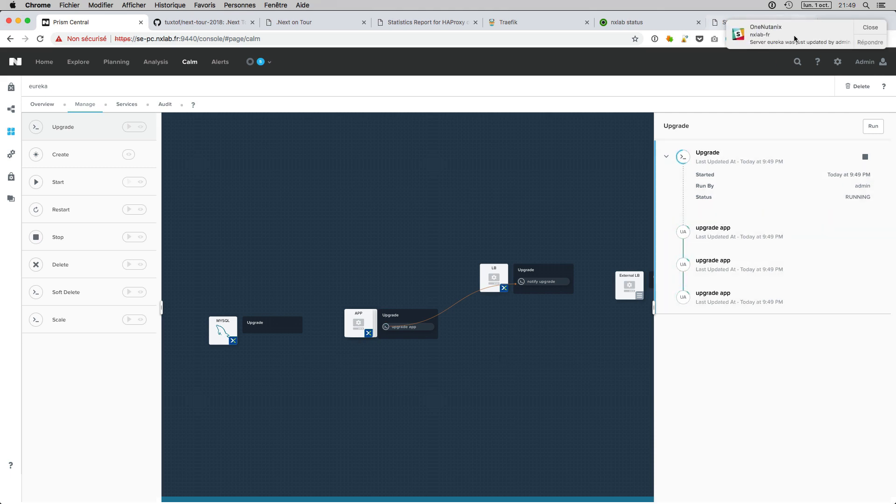
- Open the Slack notification about the updated eureka server, follow its link to the website and dismiss the translation offer
click(808, 34)
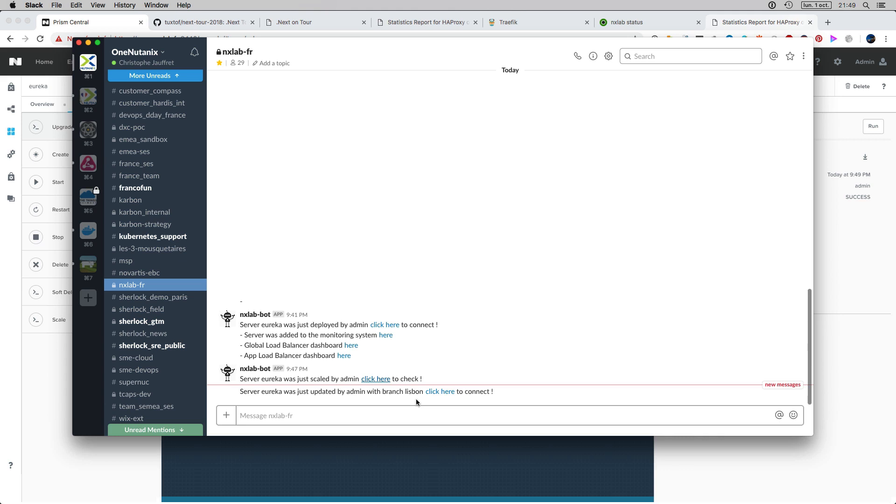
click(440, 392)
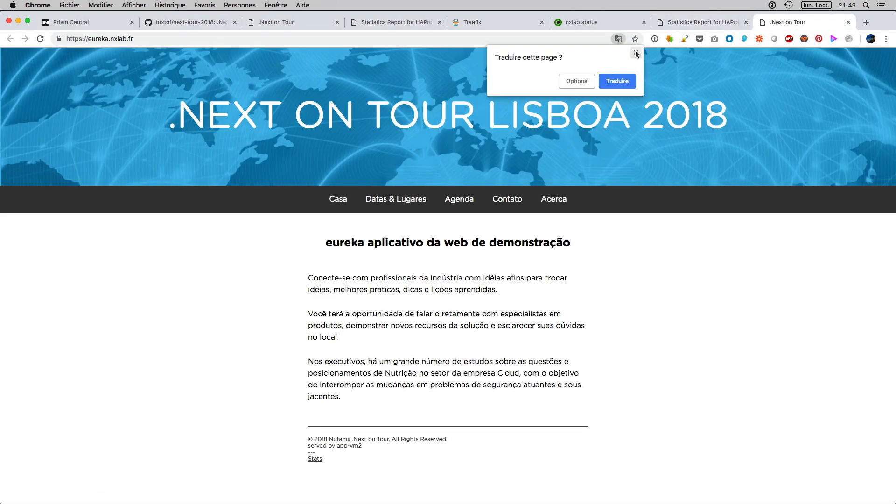
click(636, 54)
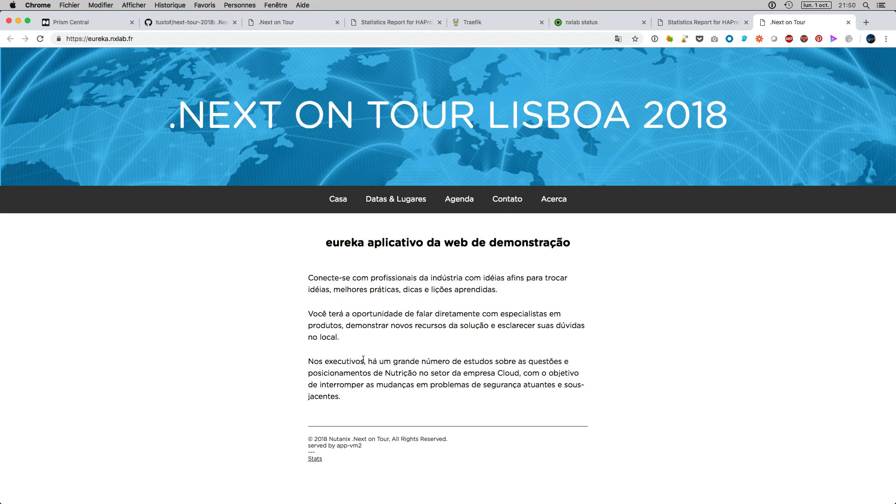
- Return to Prism Central and delete the eureka application
click(94, 24)
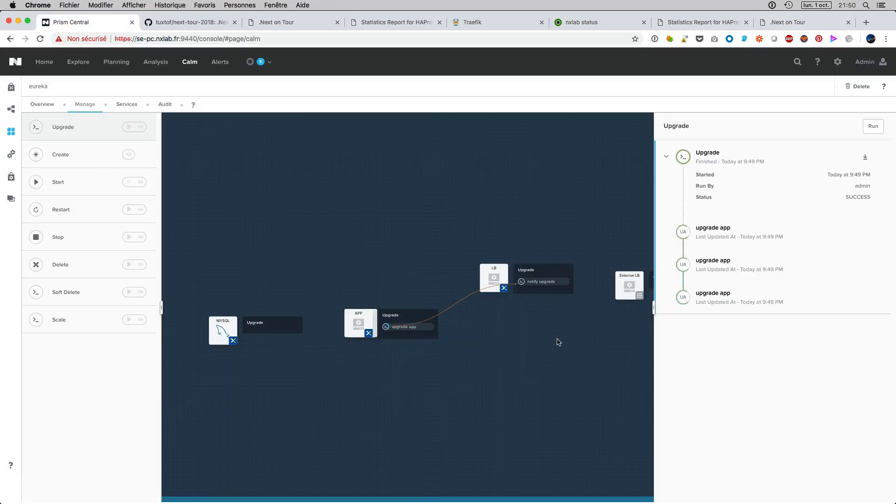
click(855, 89)
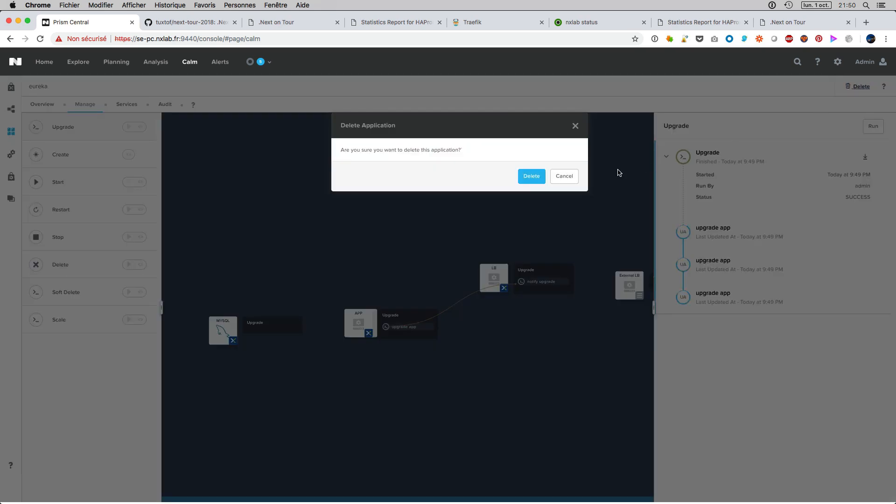
click(531, 179)
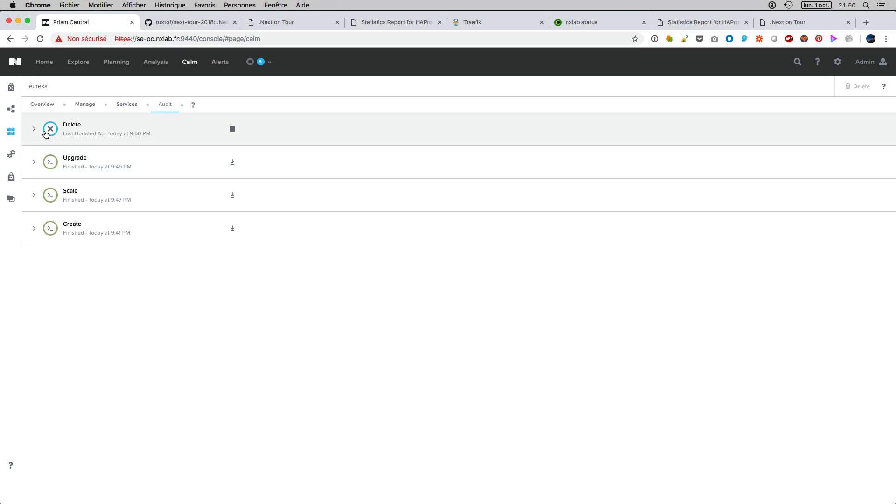
- Examine the progress of the Delete action in the eureka application's audit log and among its management actions
click(32, 130)
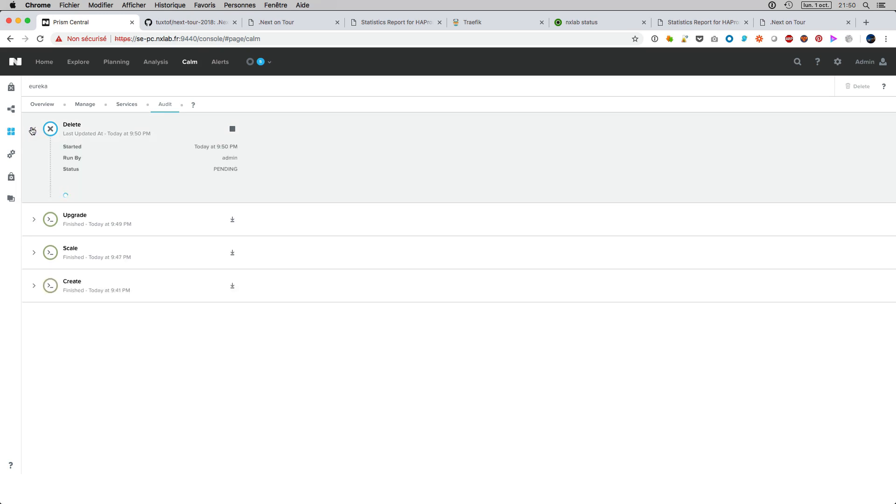
click(81, 105)
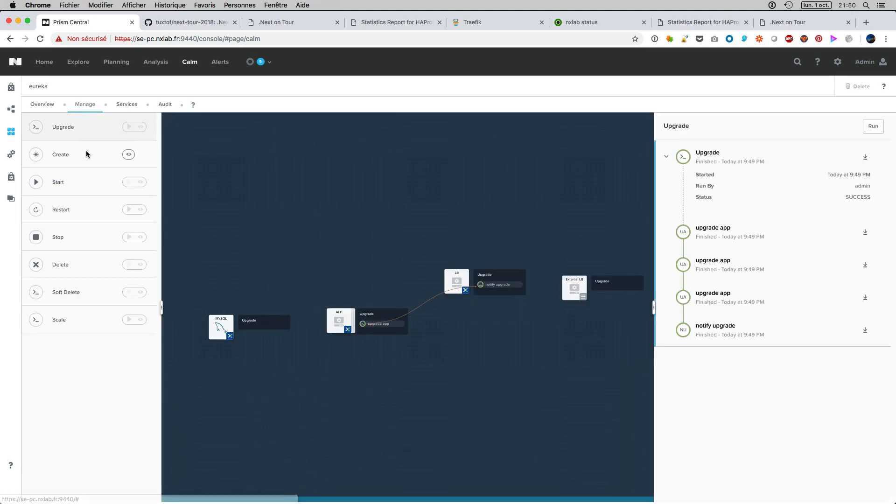
click(76, 270)
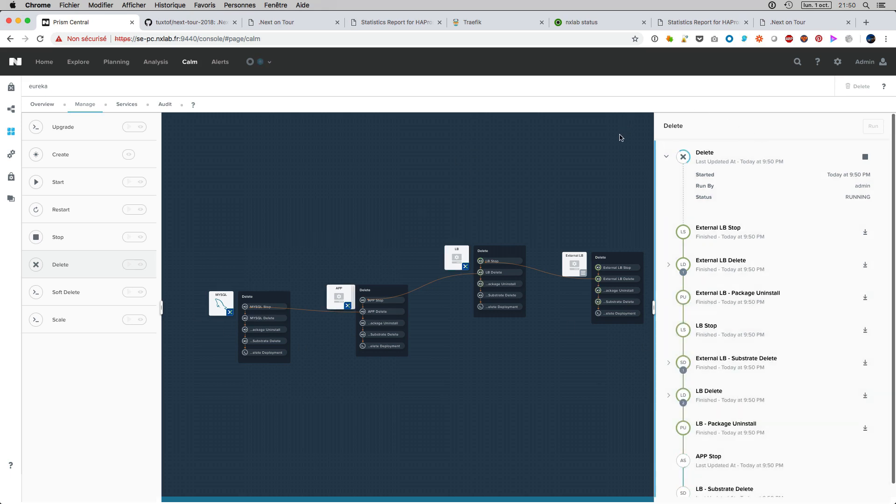
- Check the Traefik dashboard, the nxlab status page and the HAProxy report for eureka entries, and reload the eureka website
click(484, 24)
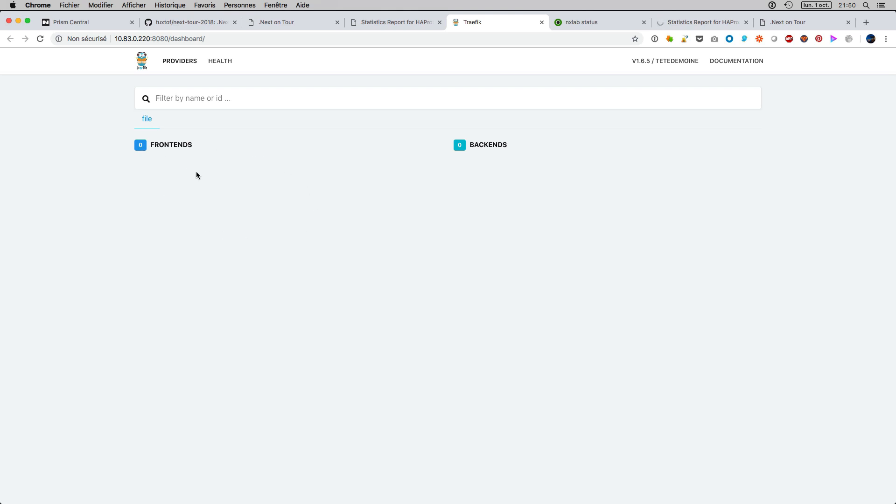
click(578, 24)
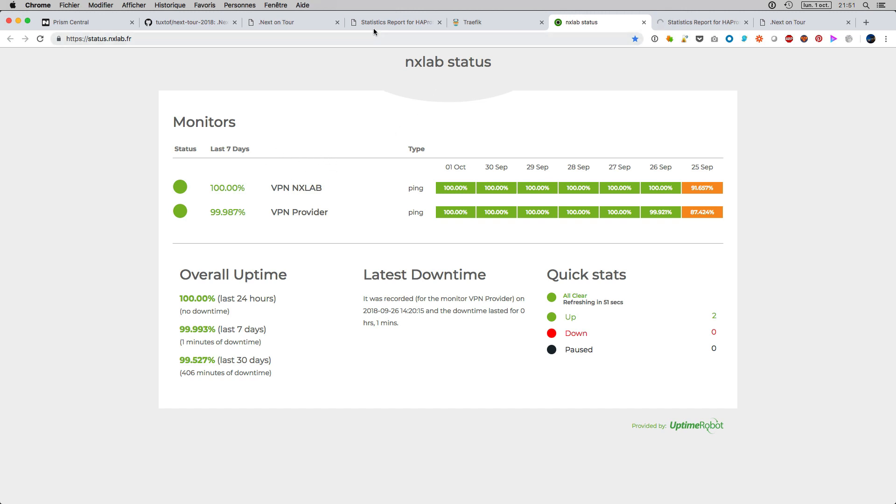
click(384, 22)
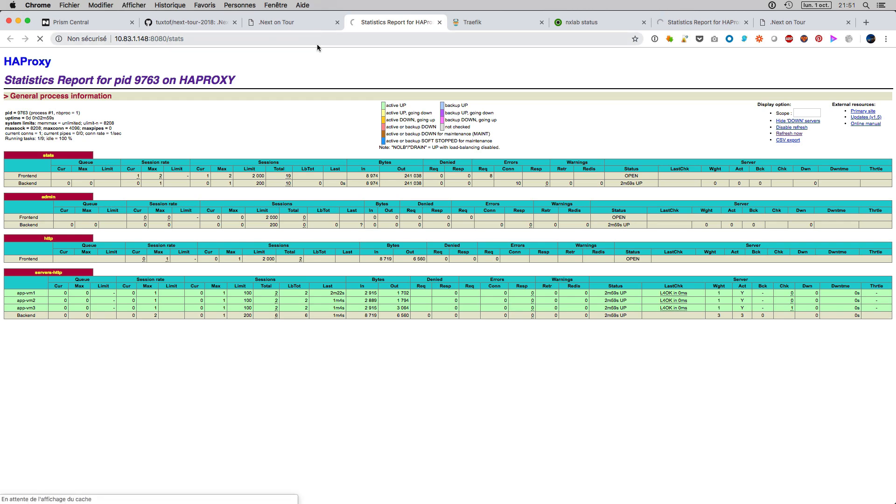
click(298, 24)
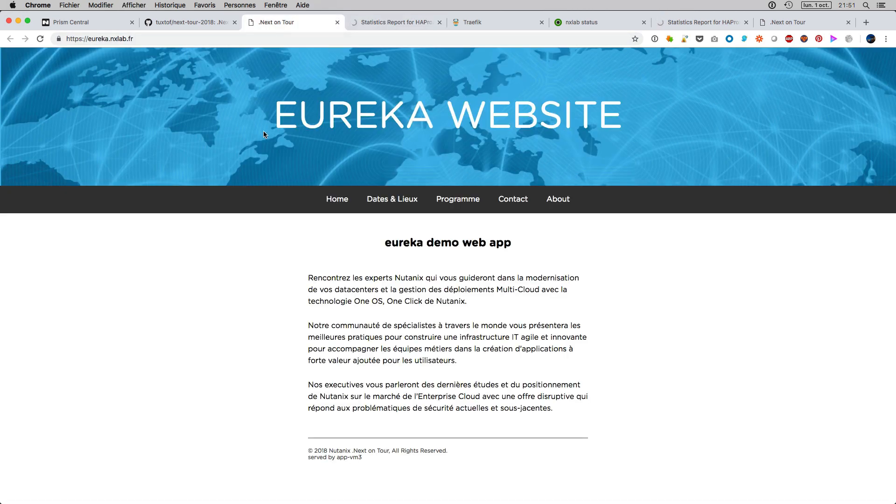
key(super+r)
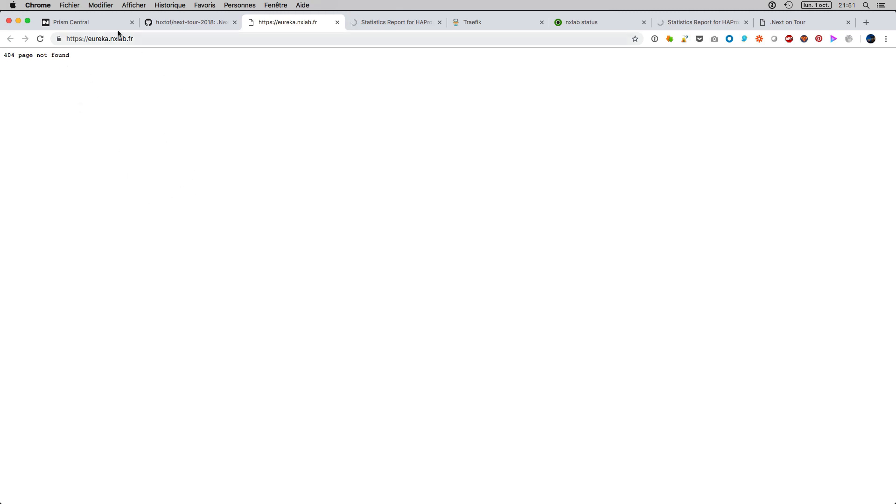
- Return to Prism Central and check the eureka application's state in the Calm applications list
click(84, 22)
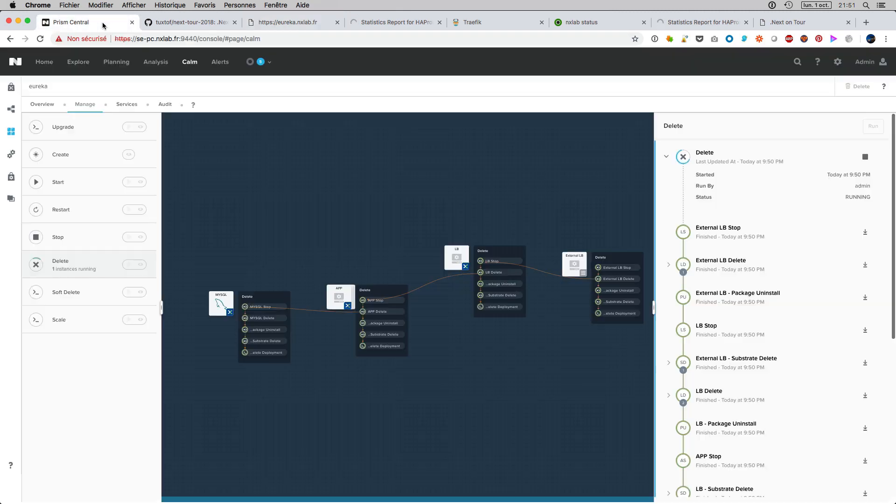
click(11, 135)
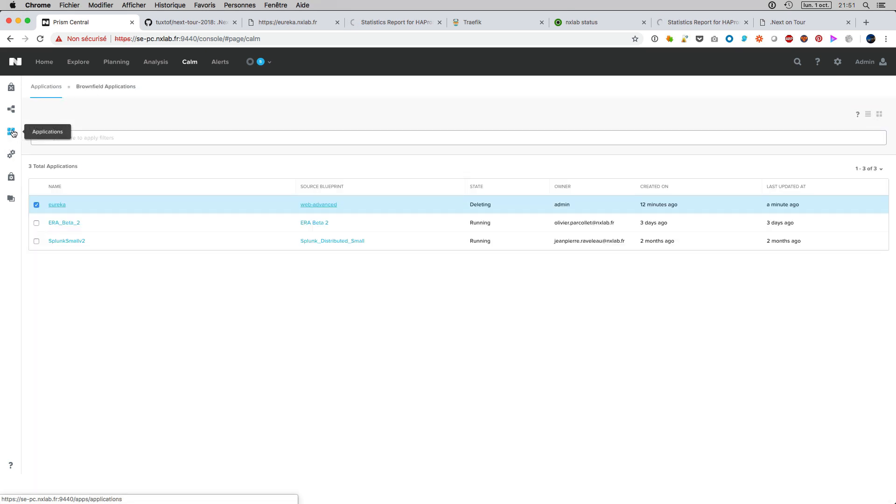